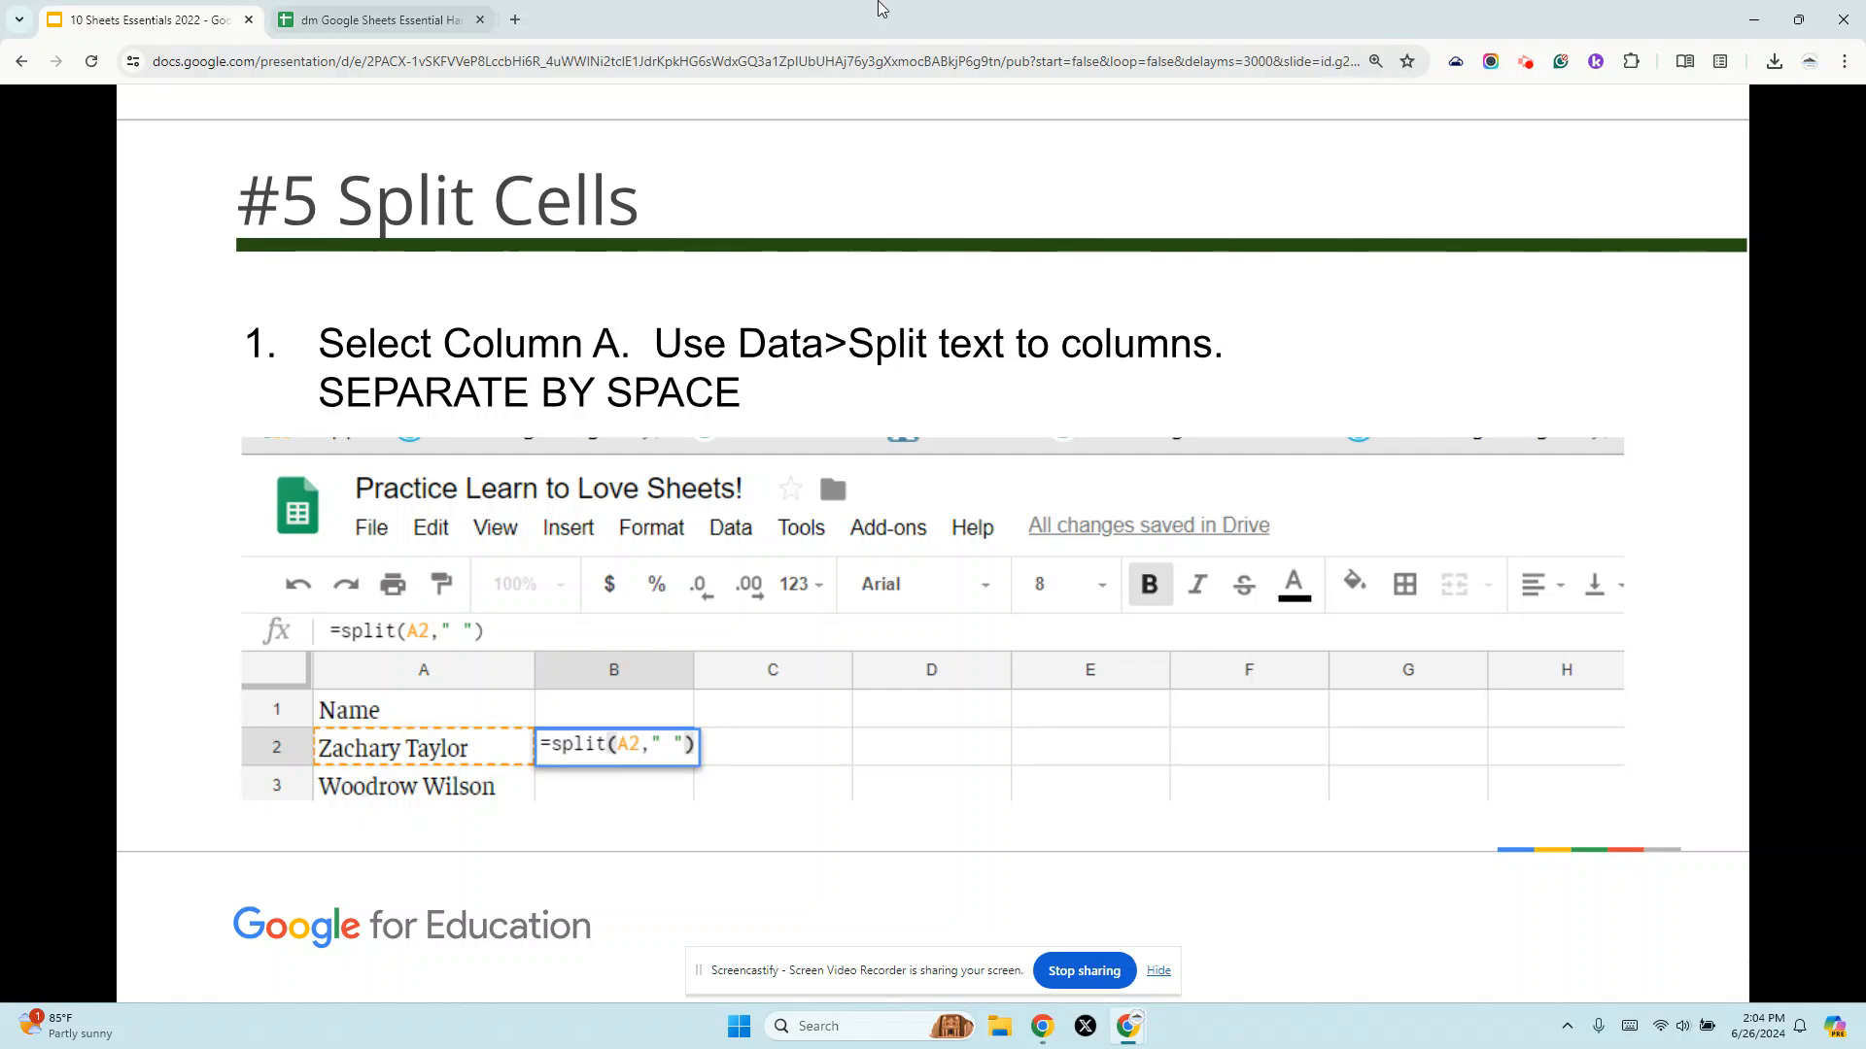
Switch to the Google Sheets workbook and move the instructions text box on the Split & Checkbox sheet farther away from the name list.
left_click(371, 14)
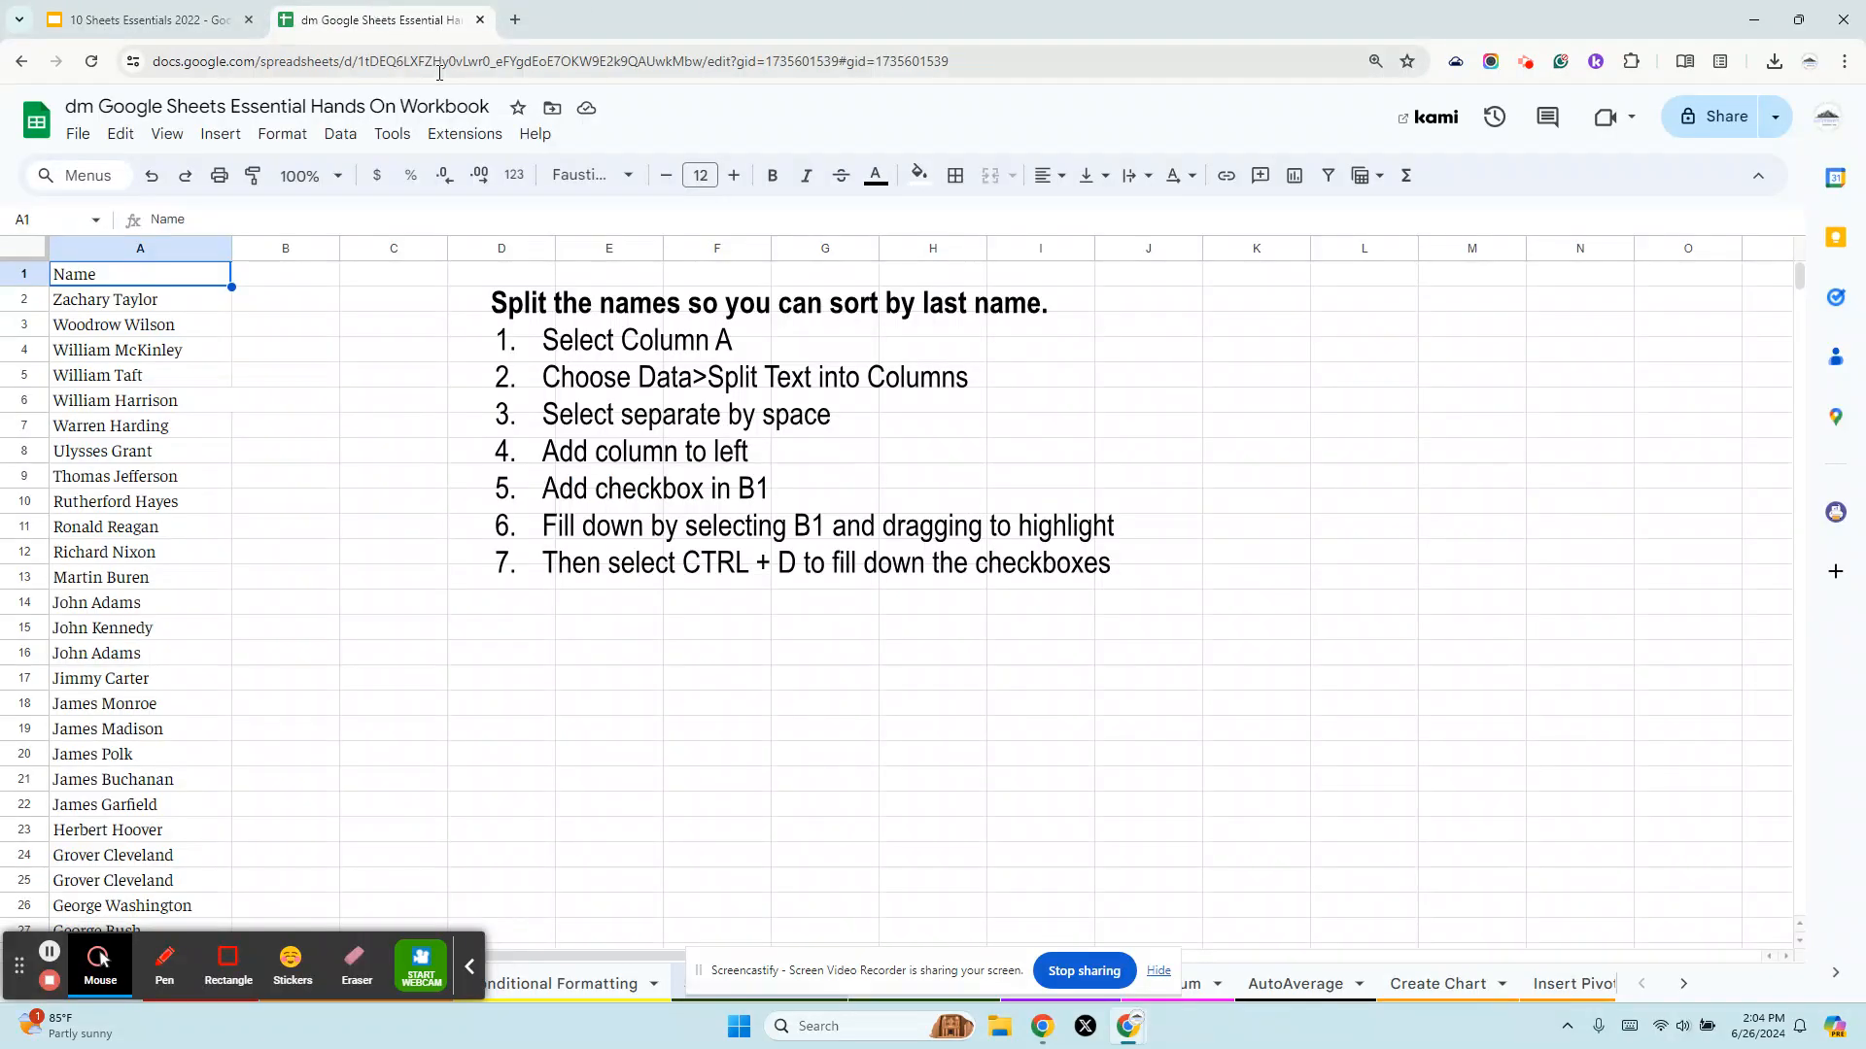
left_click(469, 967)
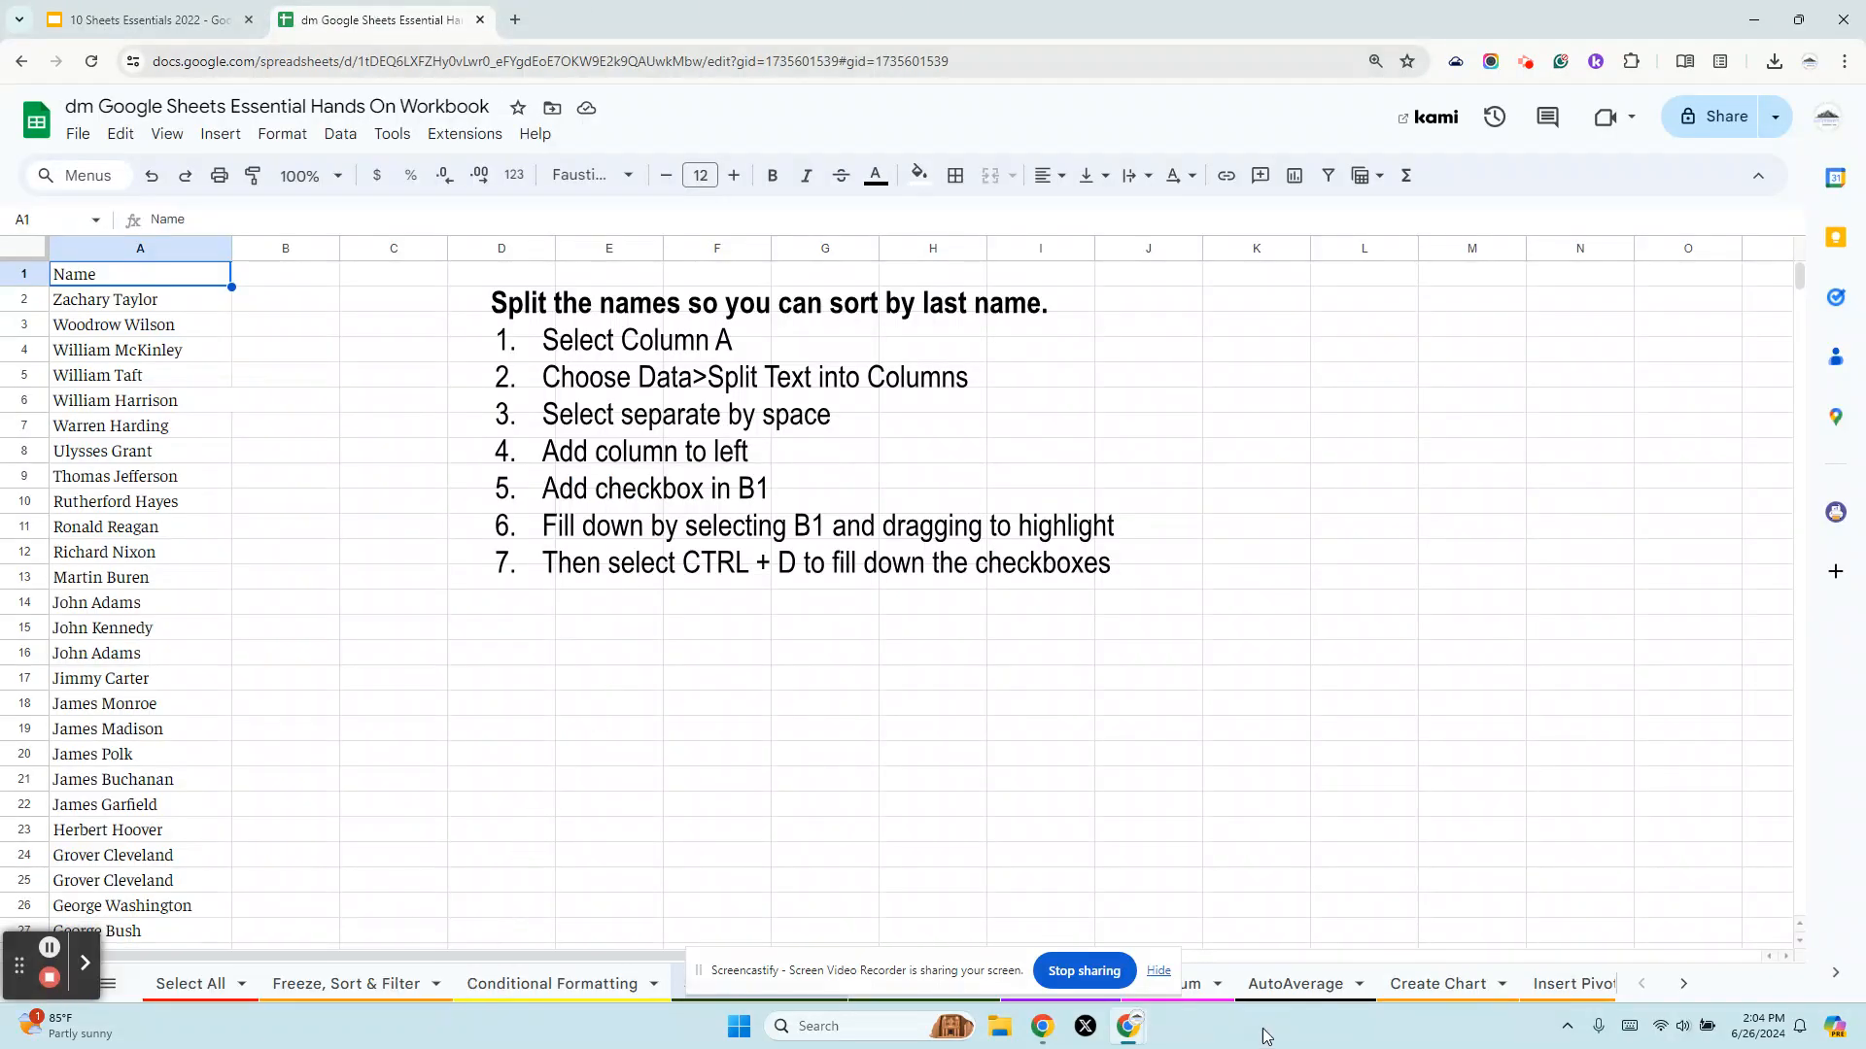
left_click(1158, 970)
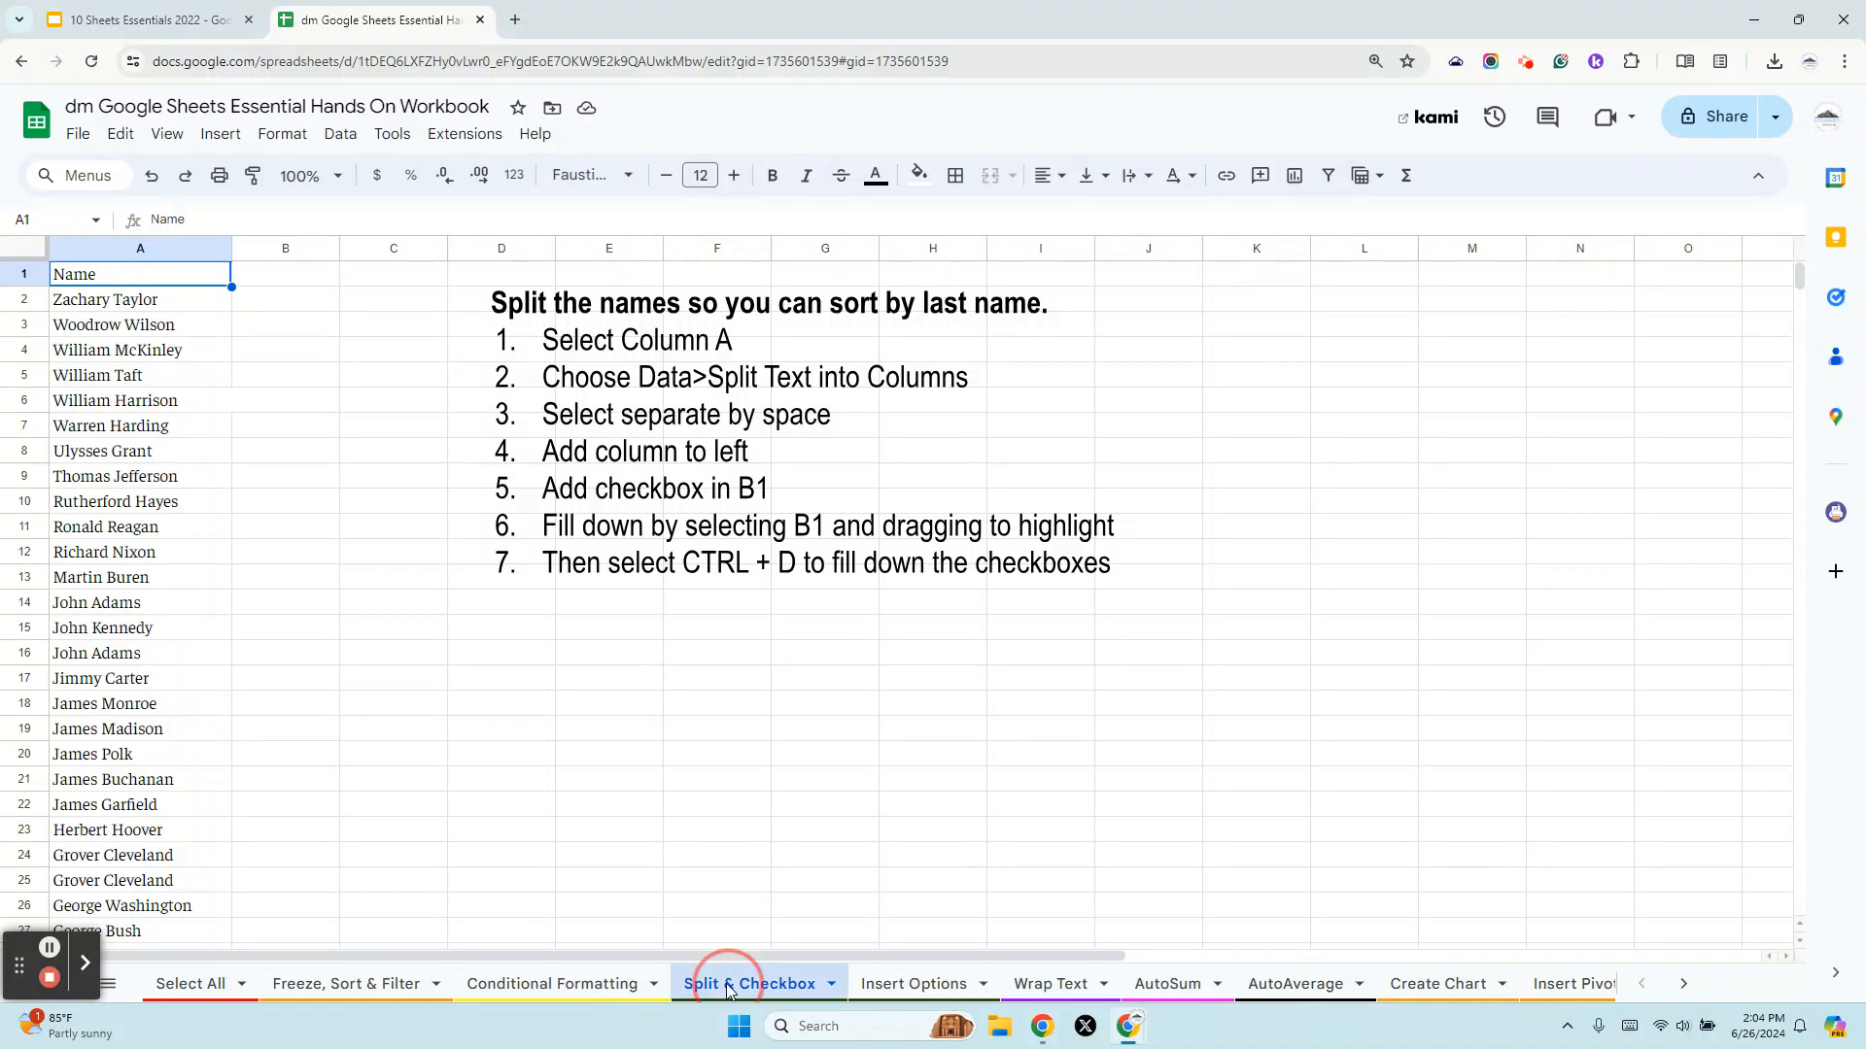
left_click(1046, 347)
left_click_drag(573, 329, 832, 357)
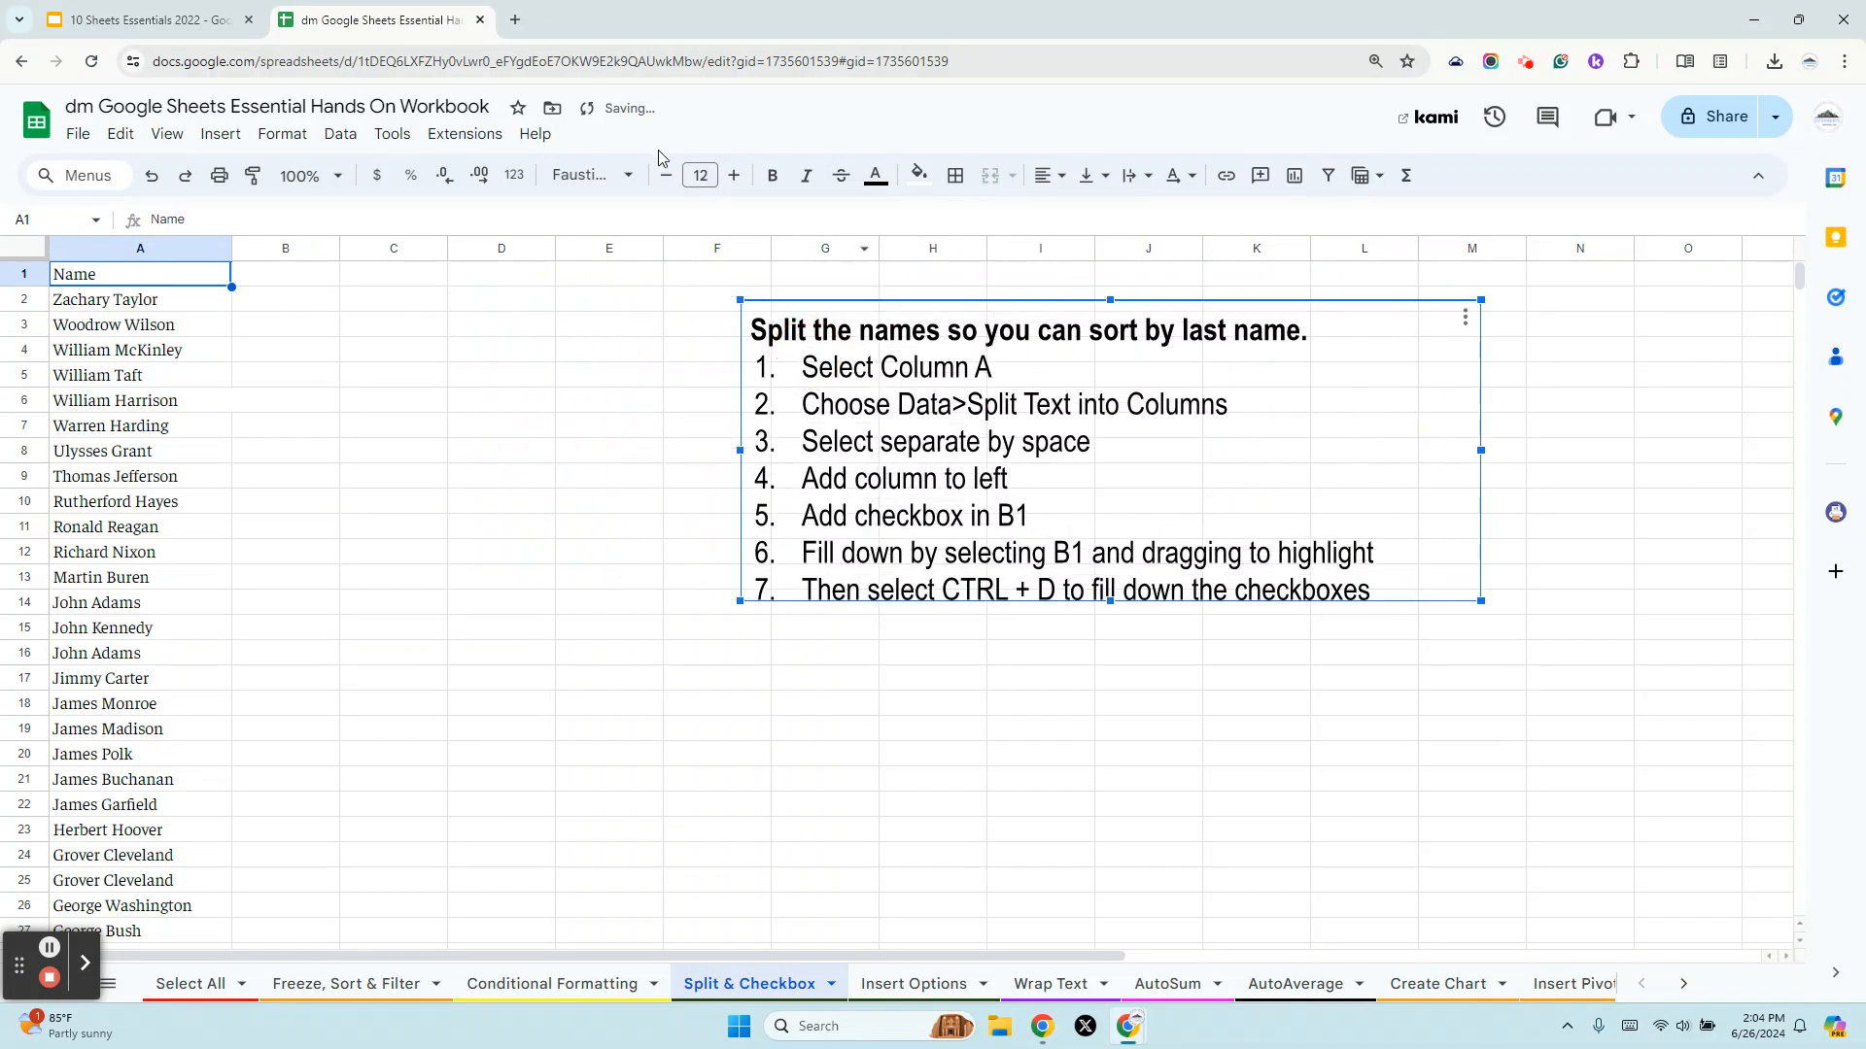
Split the full names in column A into separate columns, using Space as the separator.
left_click(104, 254)
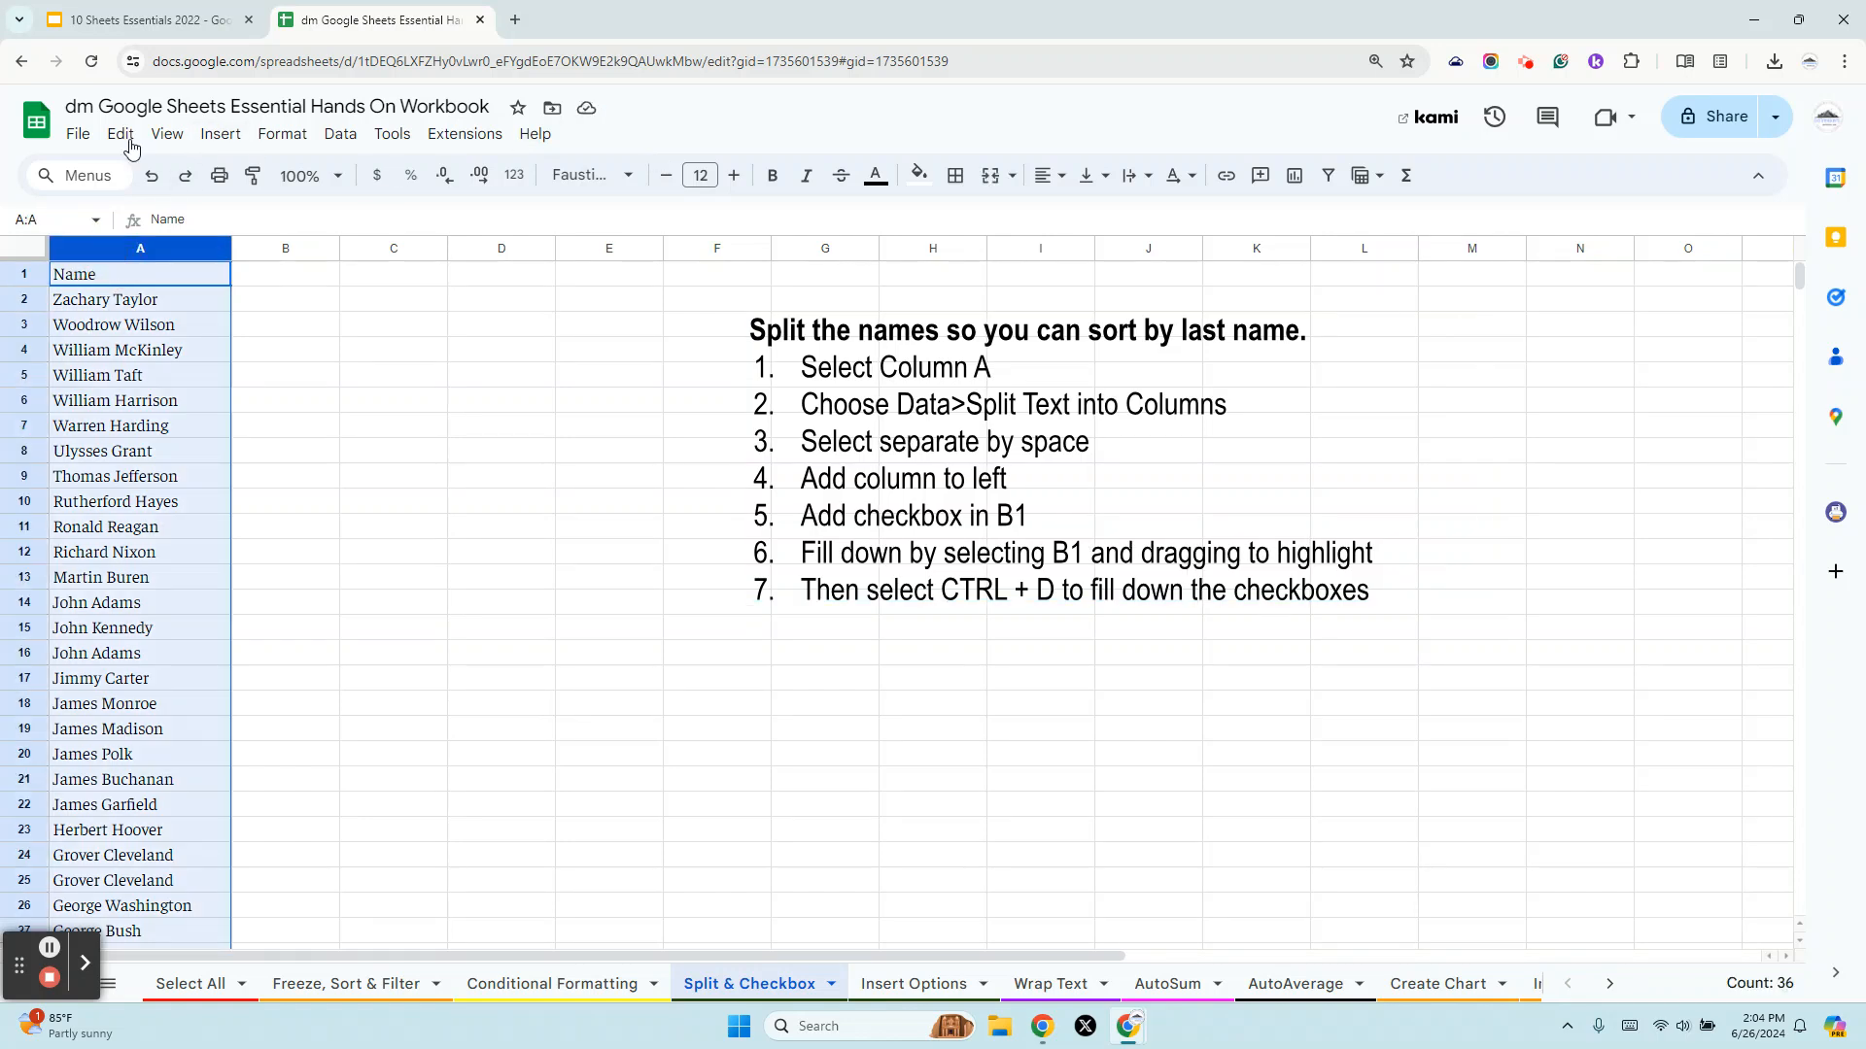
left_click(342, 135)
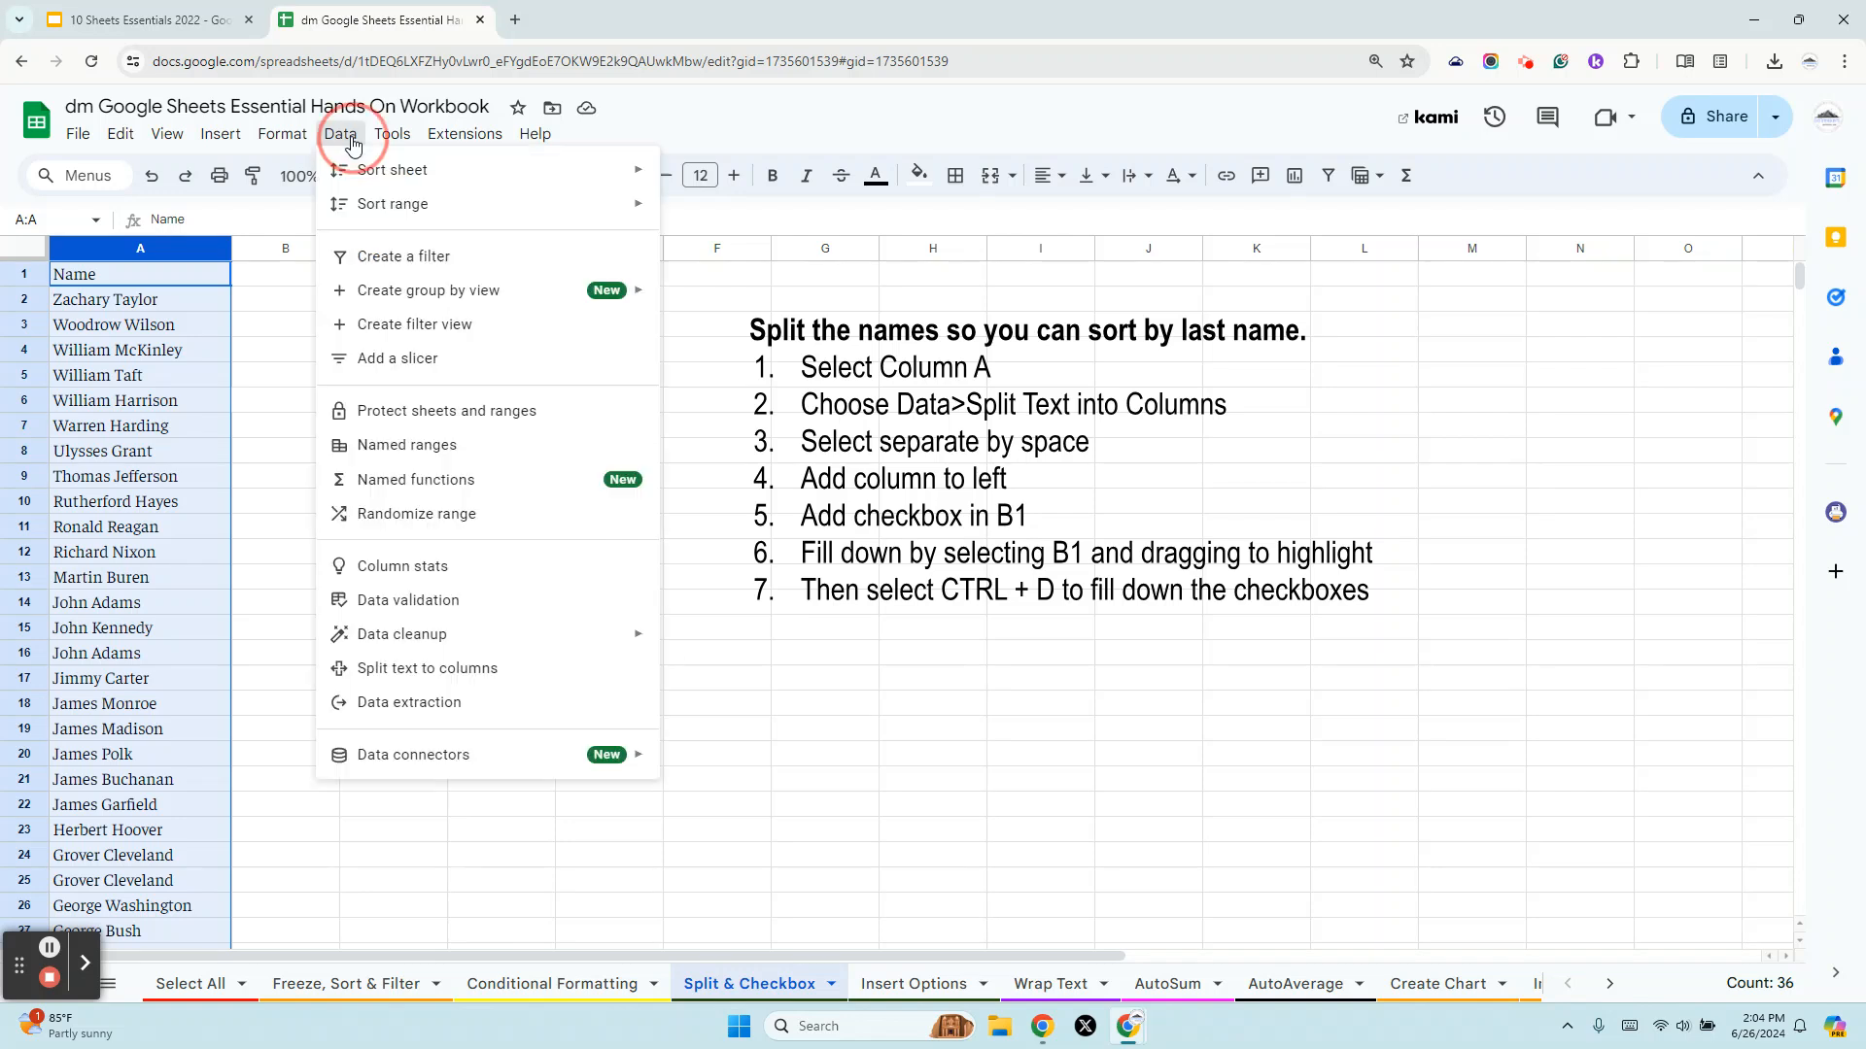
left_click(434, 669)
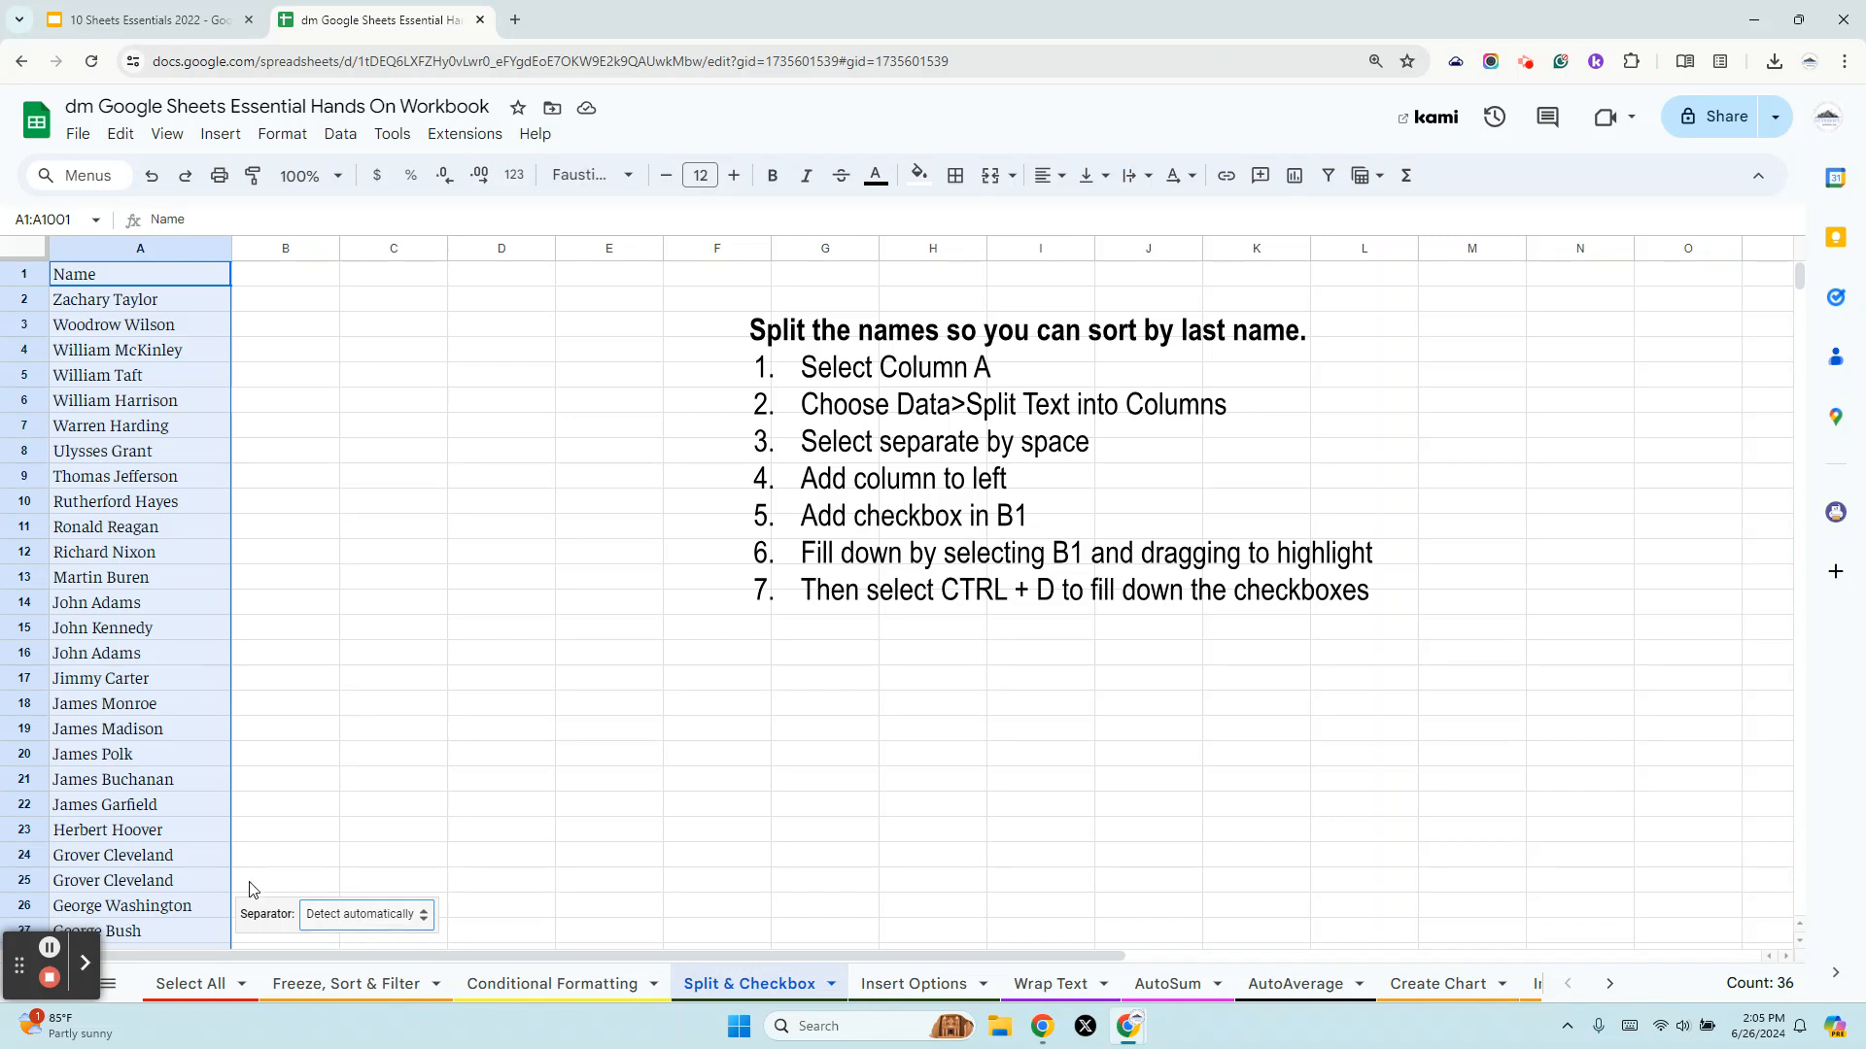
left_click(370, 926)
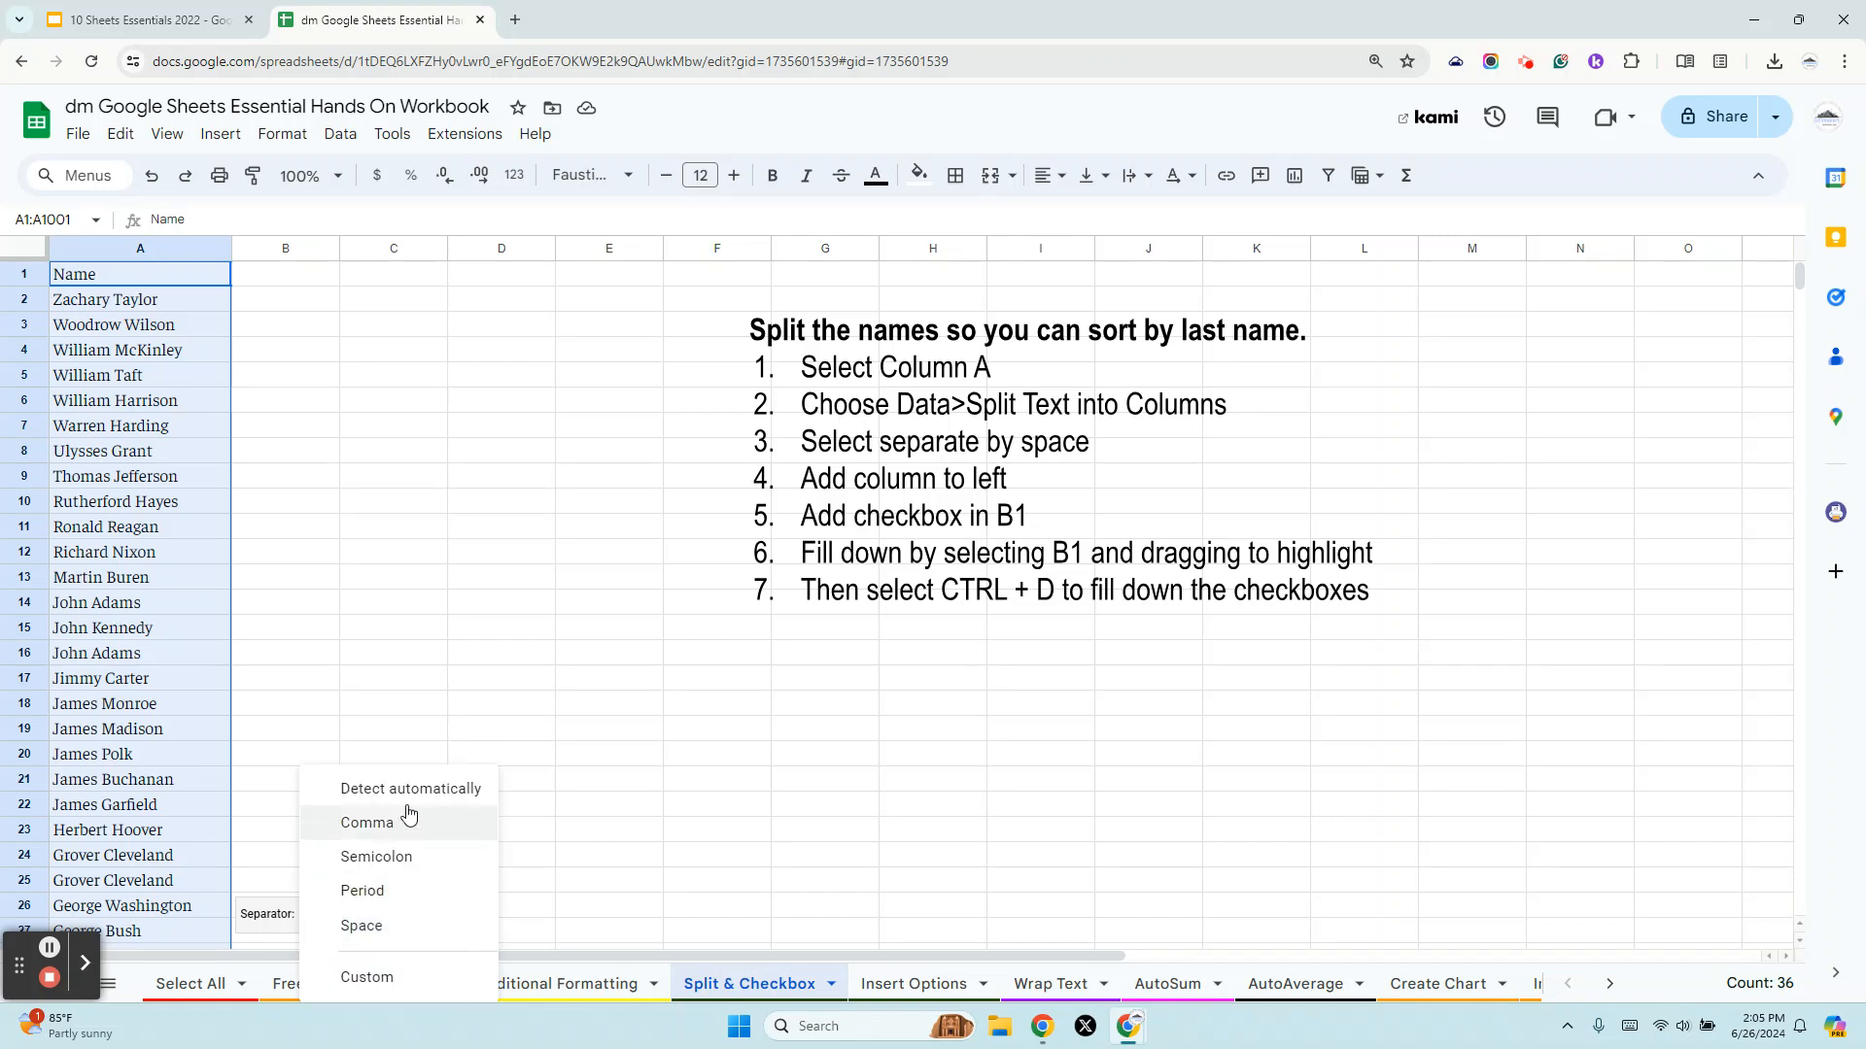
left_click(439, 938)
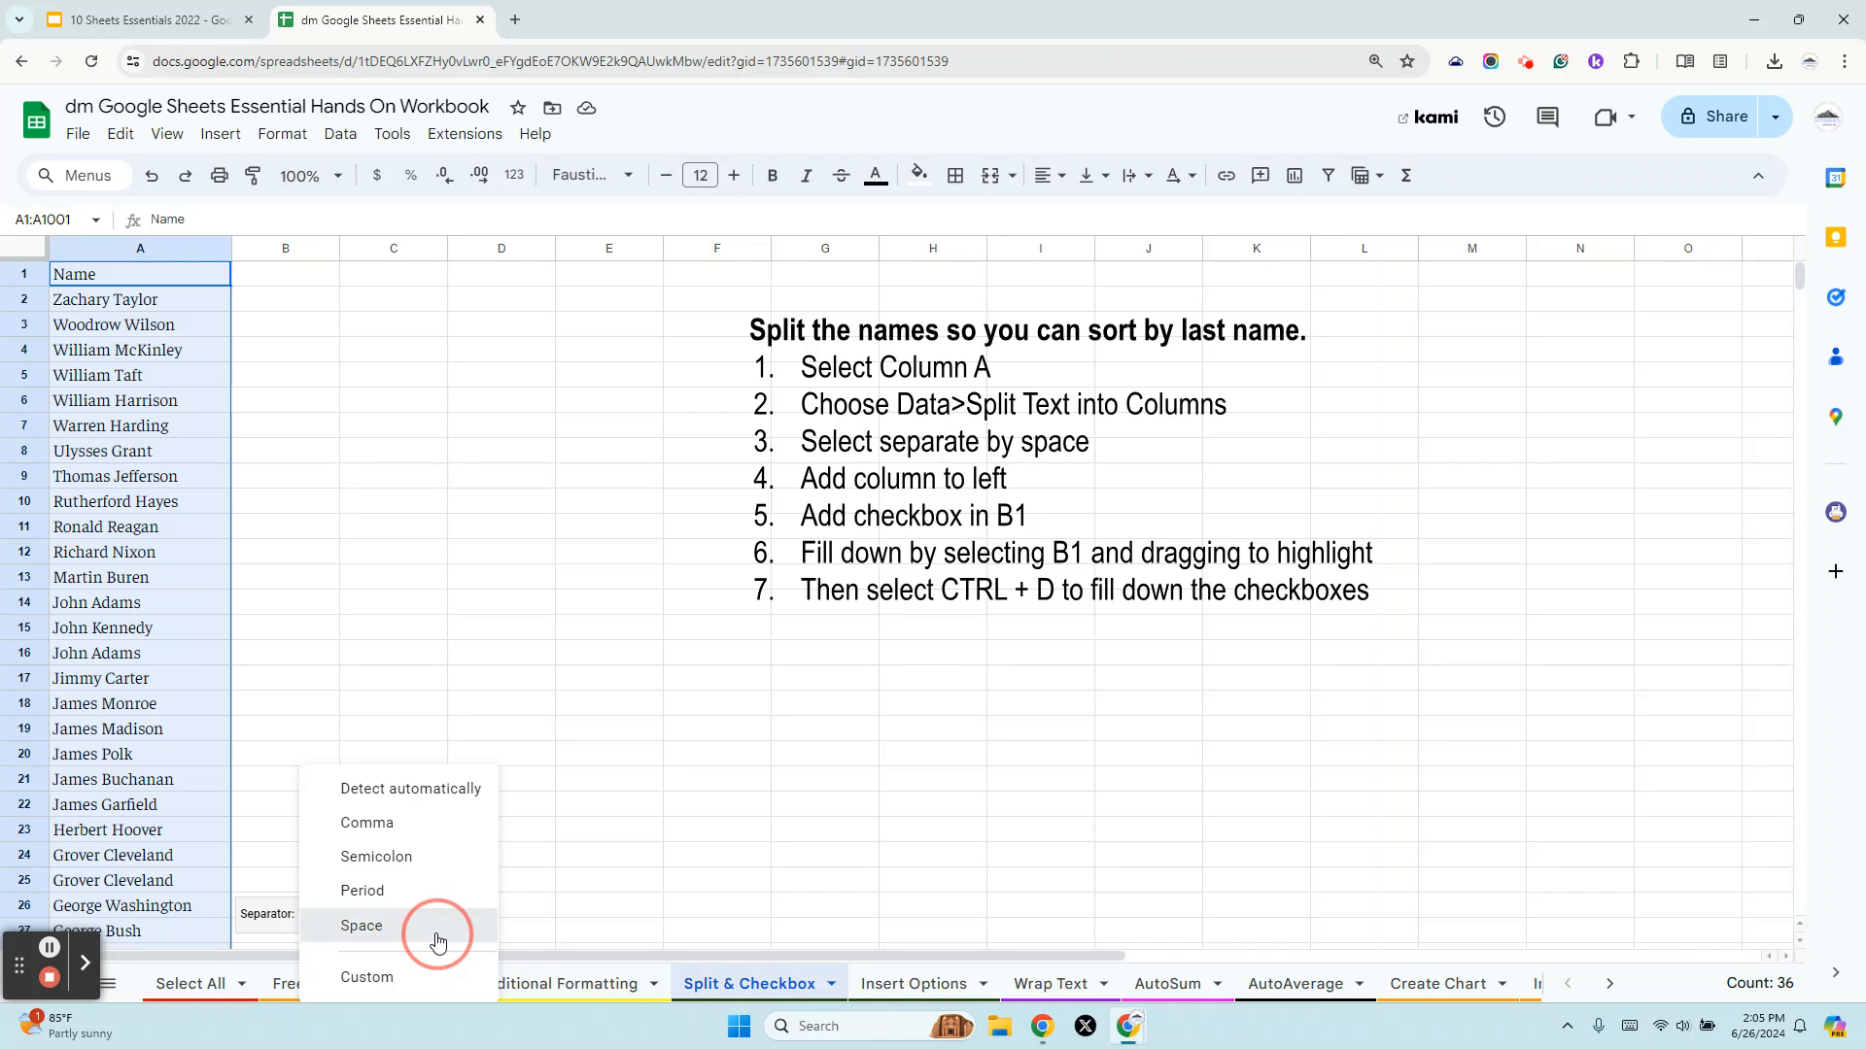
left_click(453, 509)
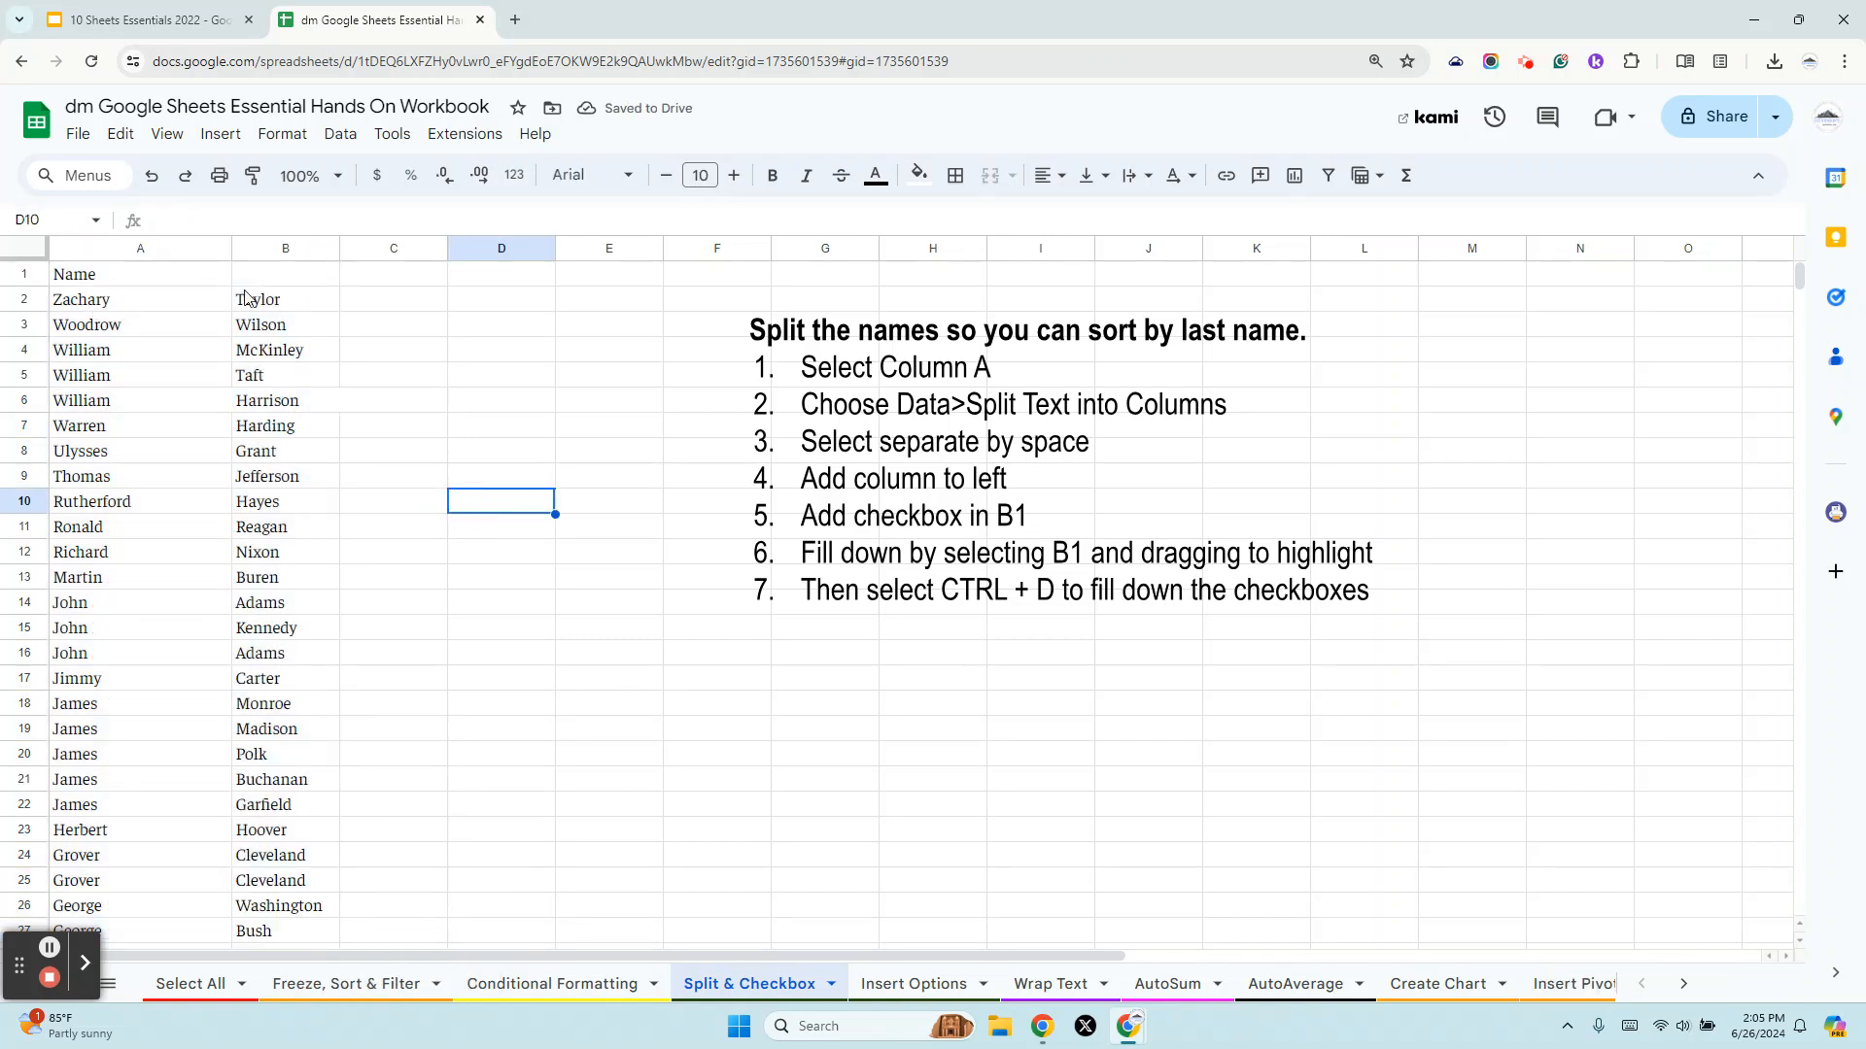
Set the header in A1 to "First" and the header in B1 to "Last".
left_click(160, 284)
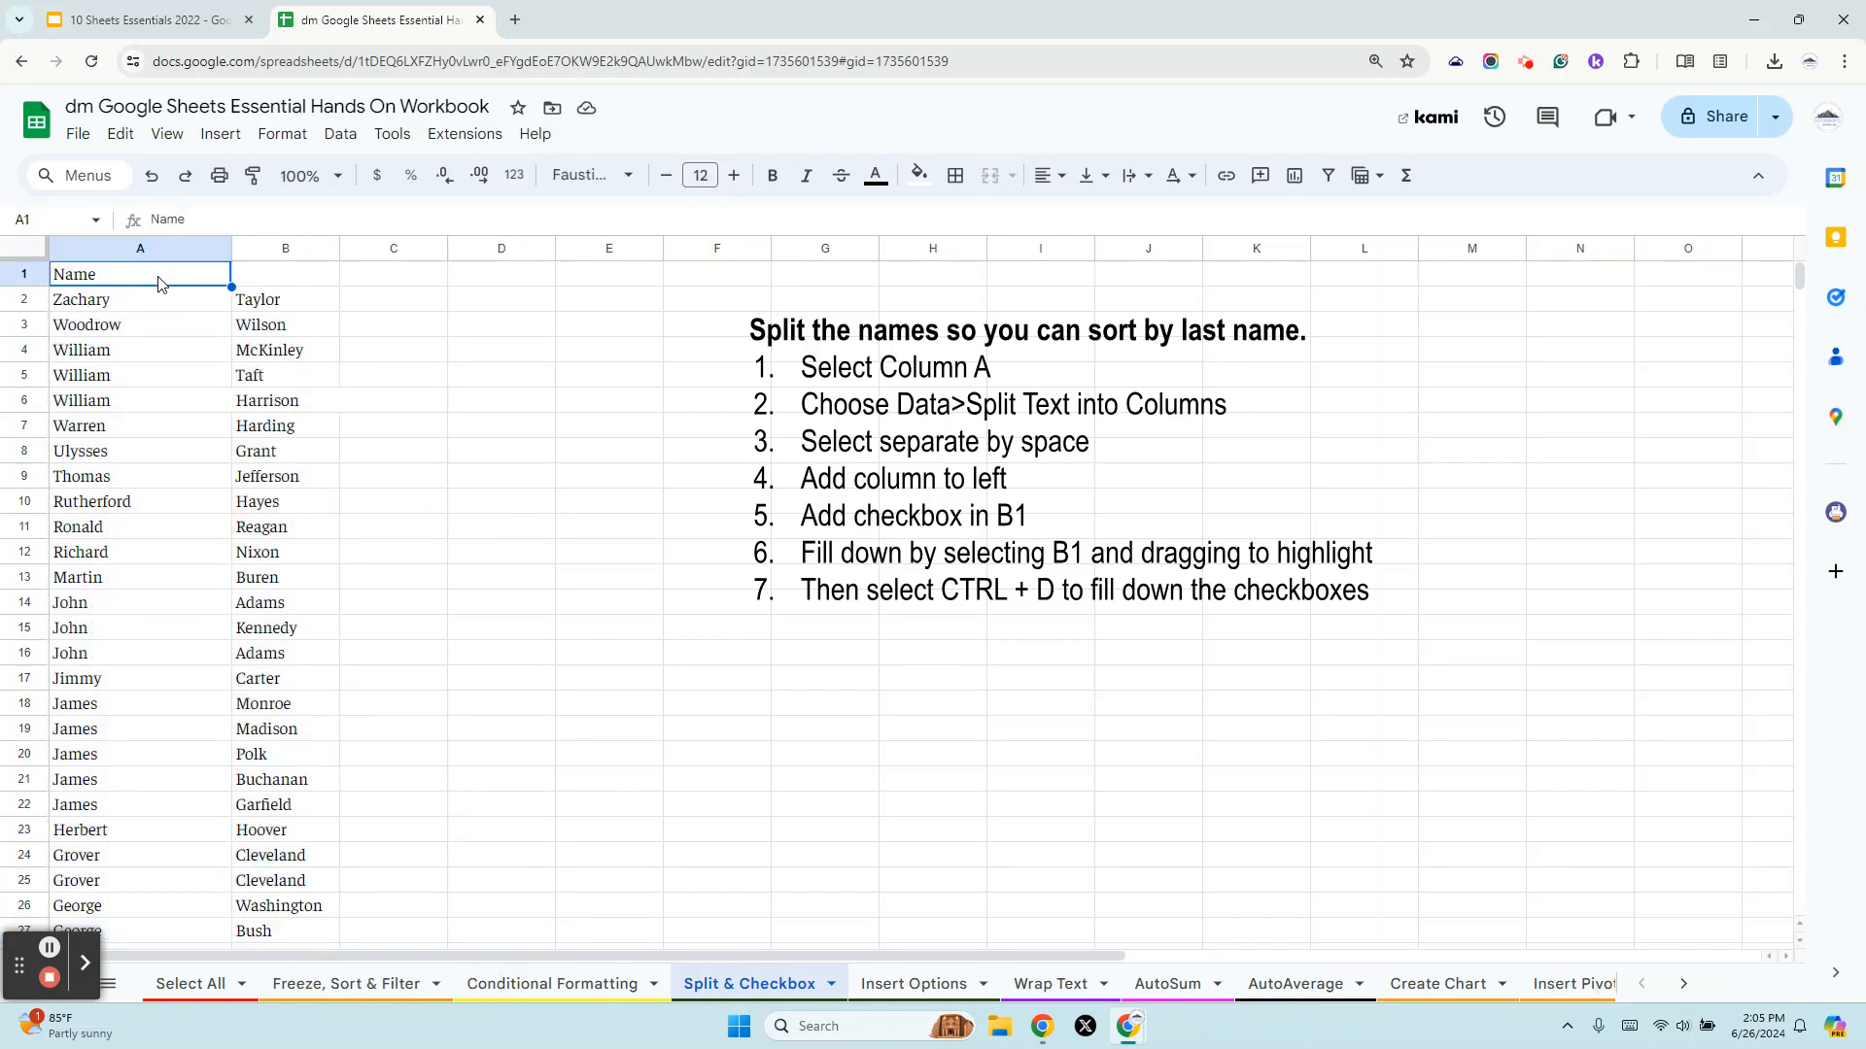
type("Fi")
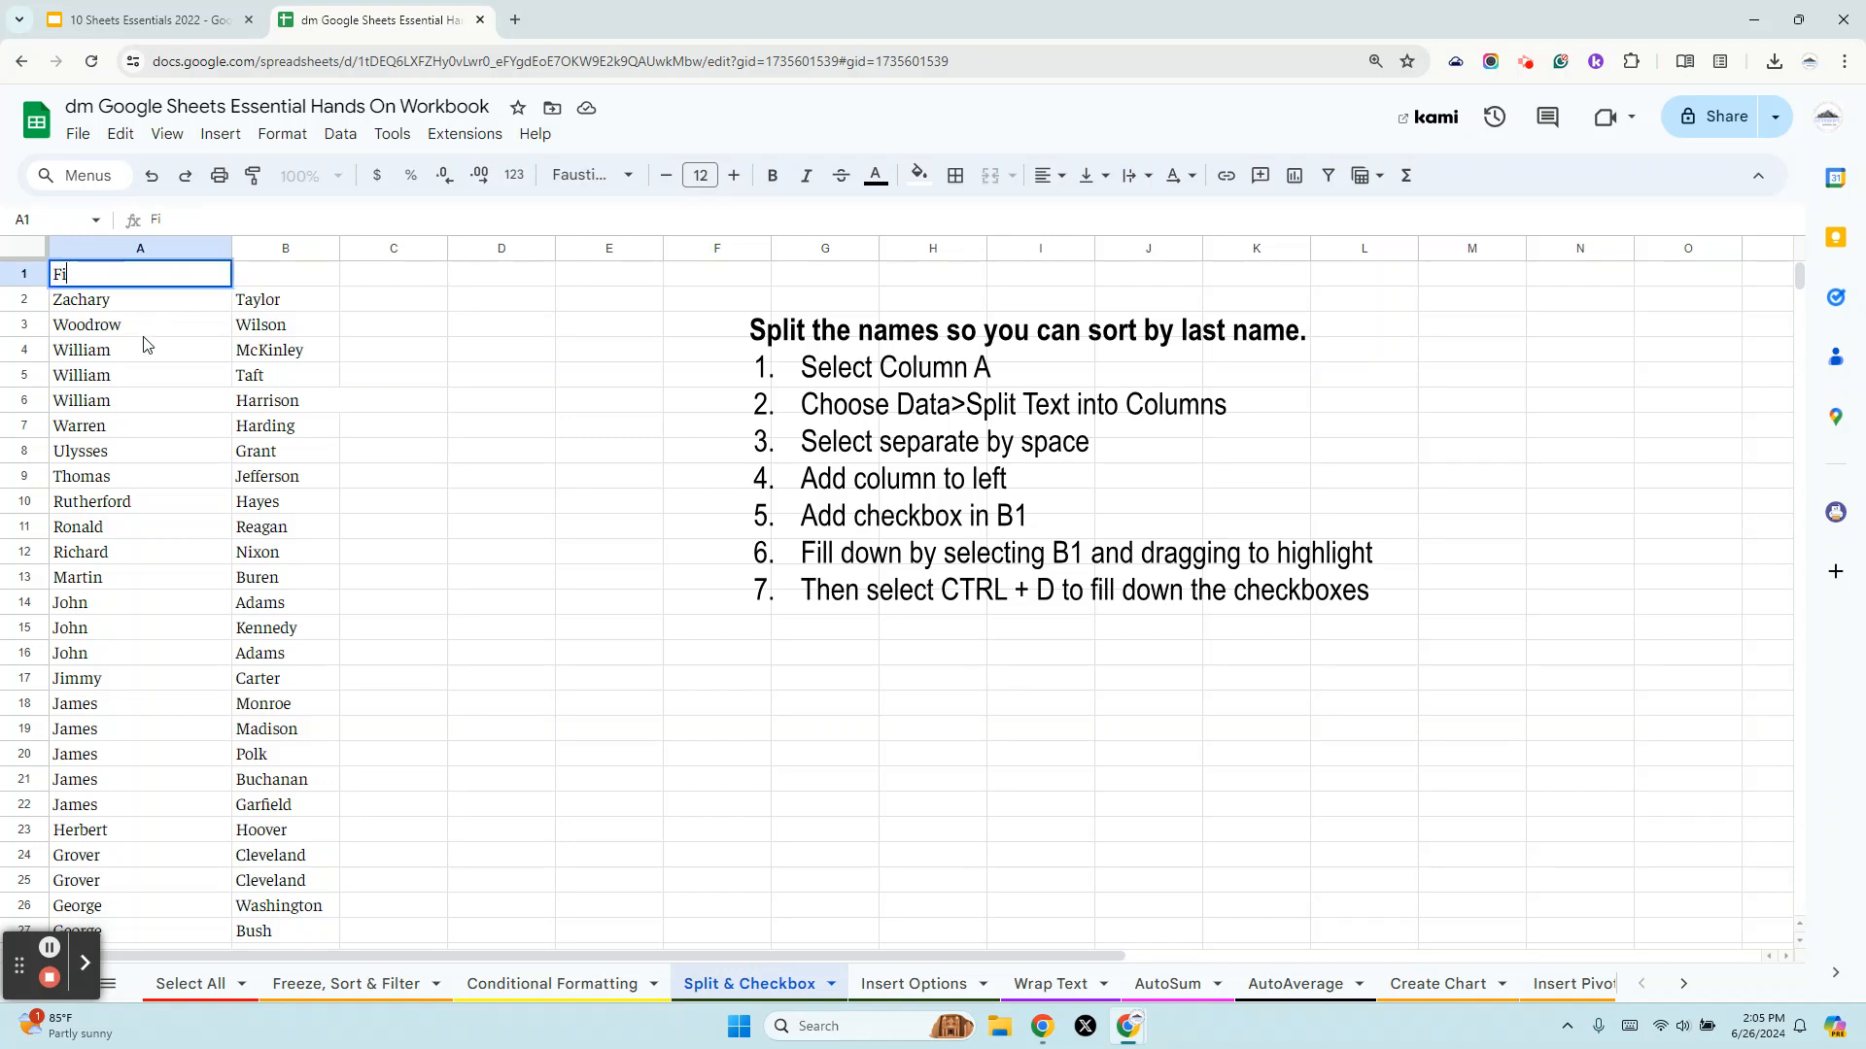
type("rst")
key("Tab")
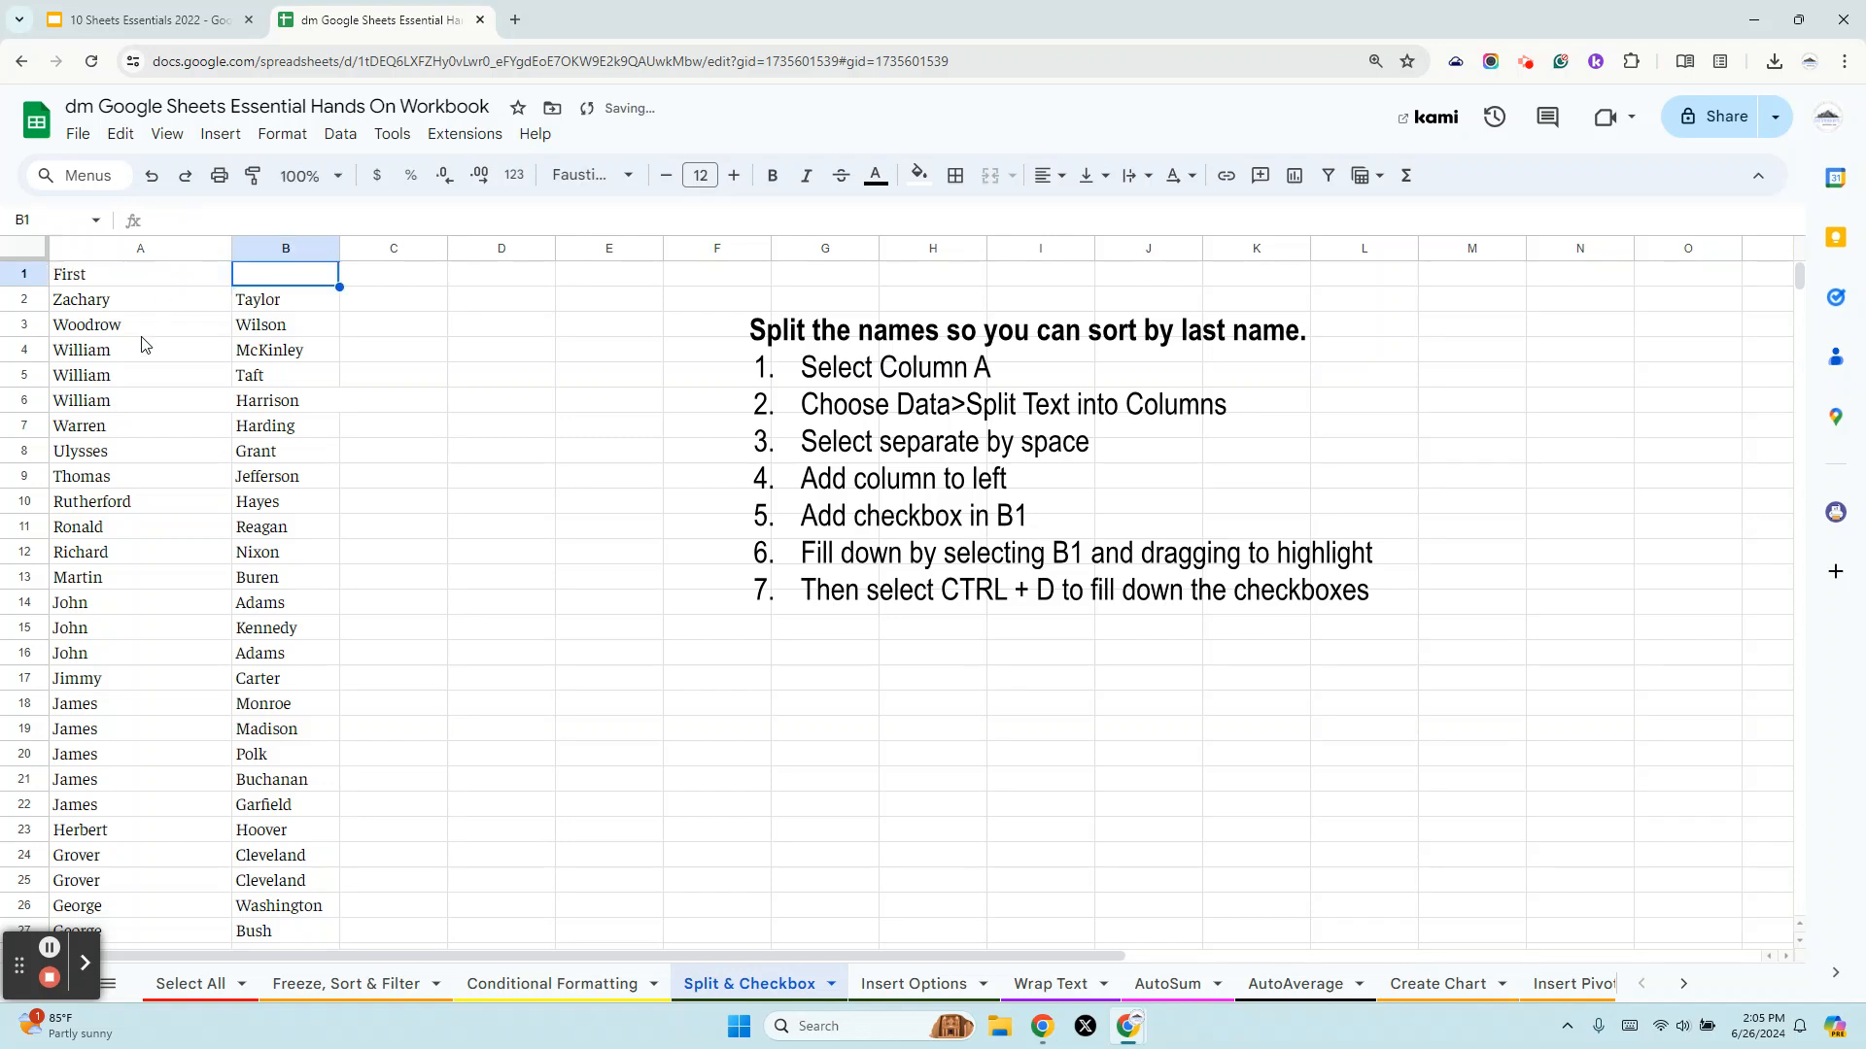
type("Last")
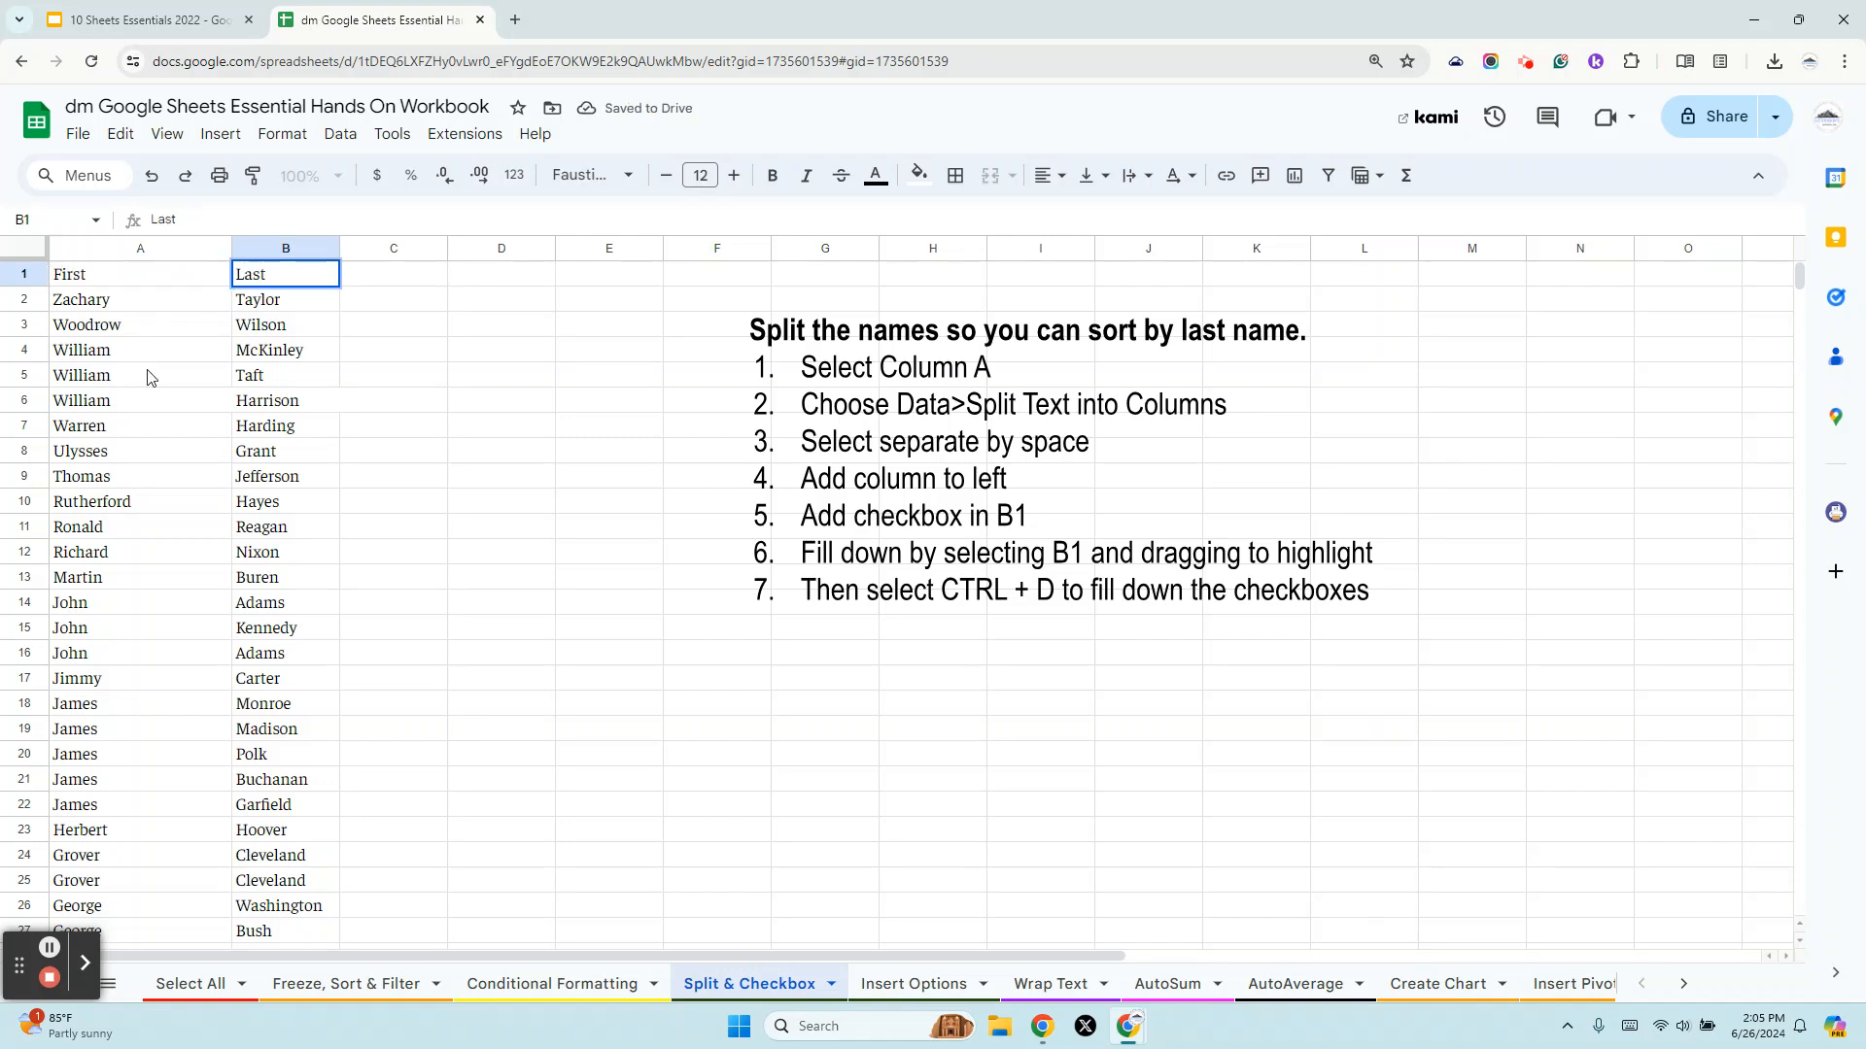
left_click(167, 413)
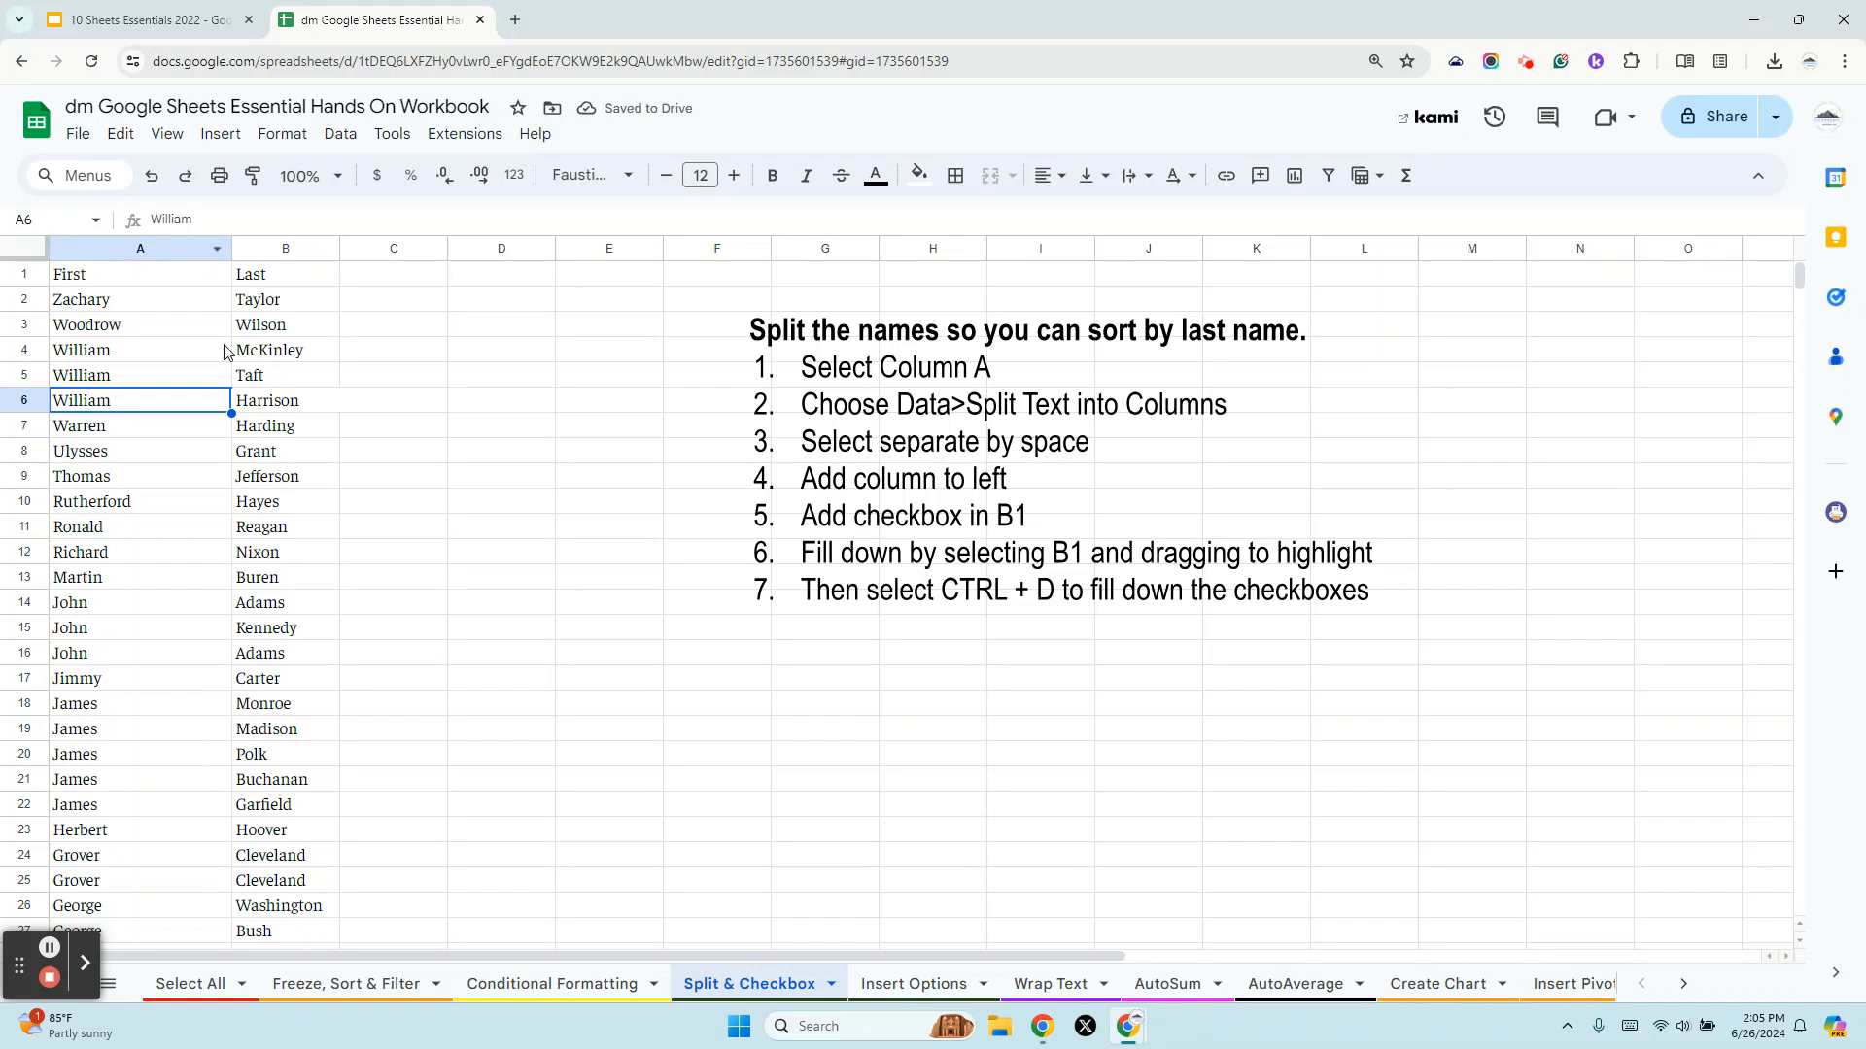
Resize columns A and B together so that their widths fit the data.
left_click(101, 249)
left_click_drag(101, 249, 288, 250)
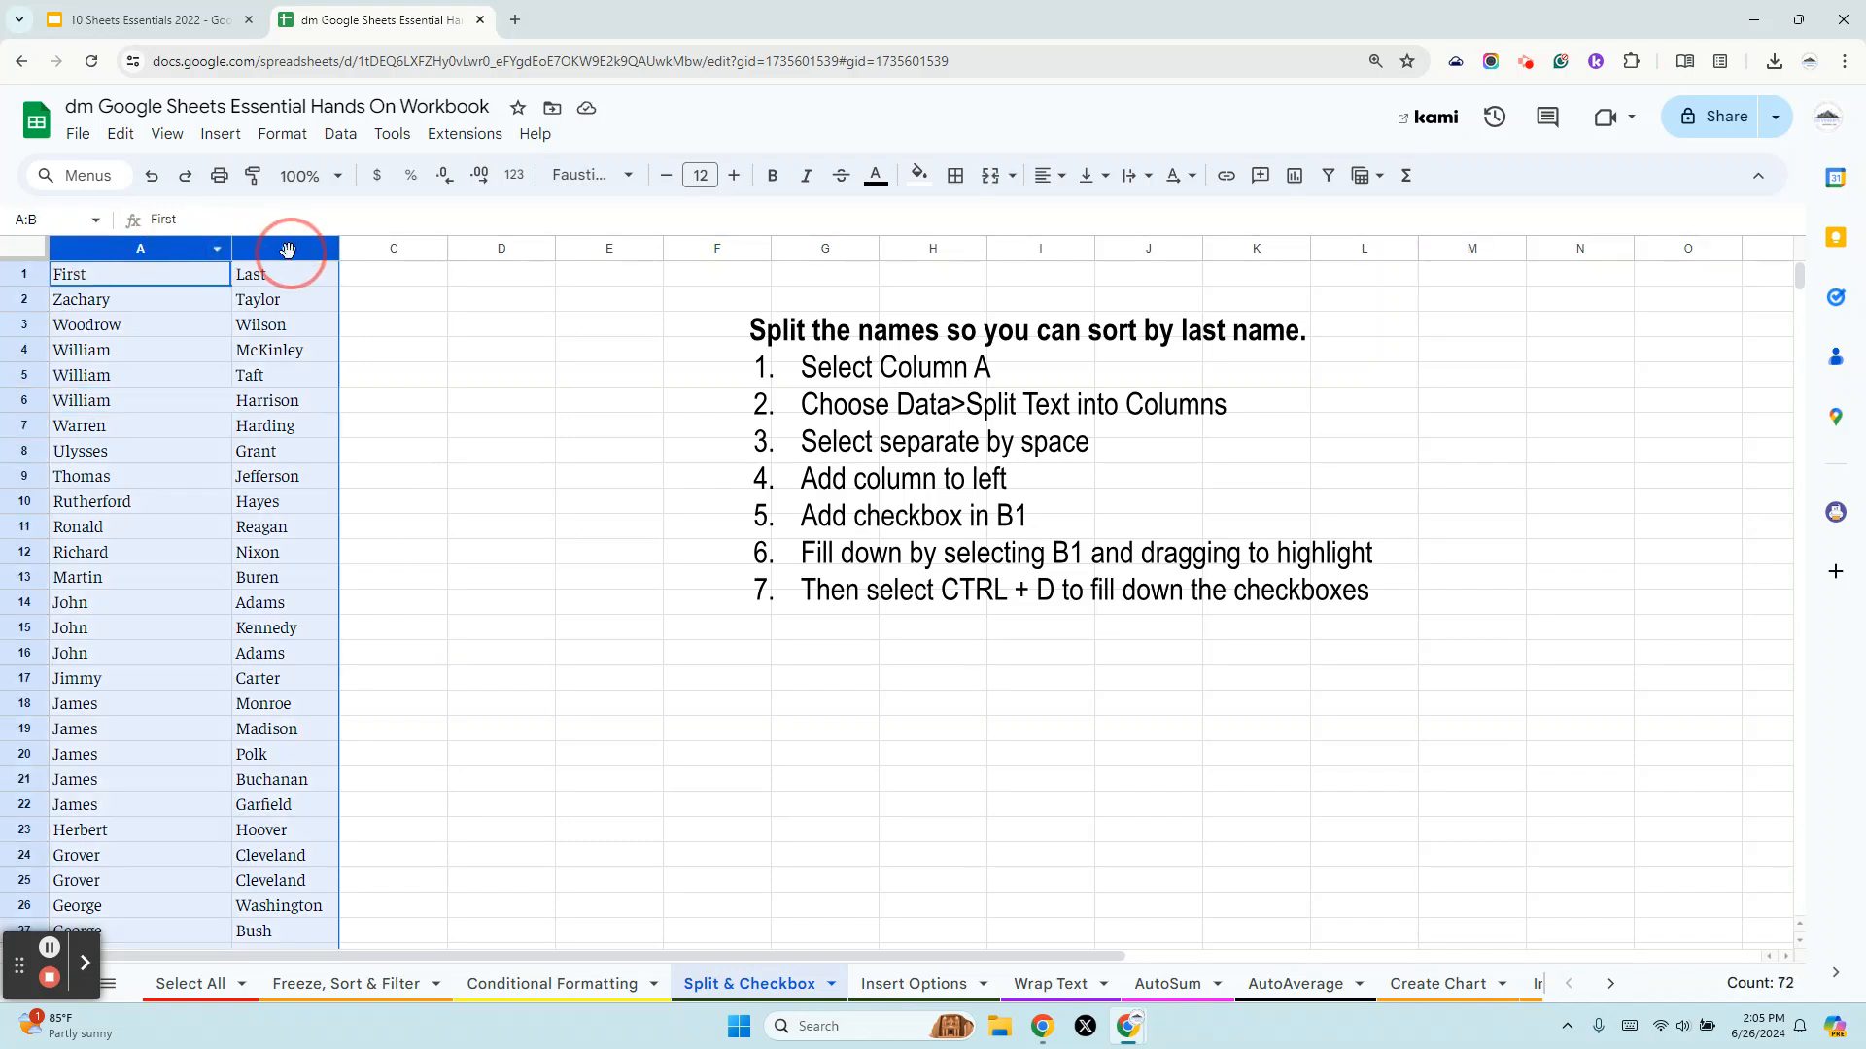
right_click(288, 251)
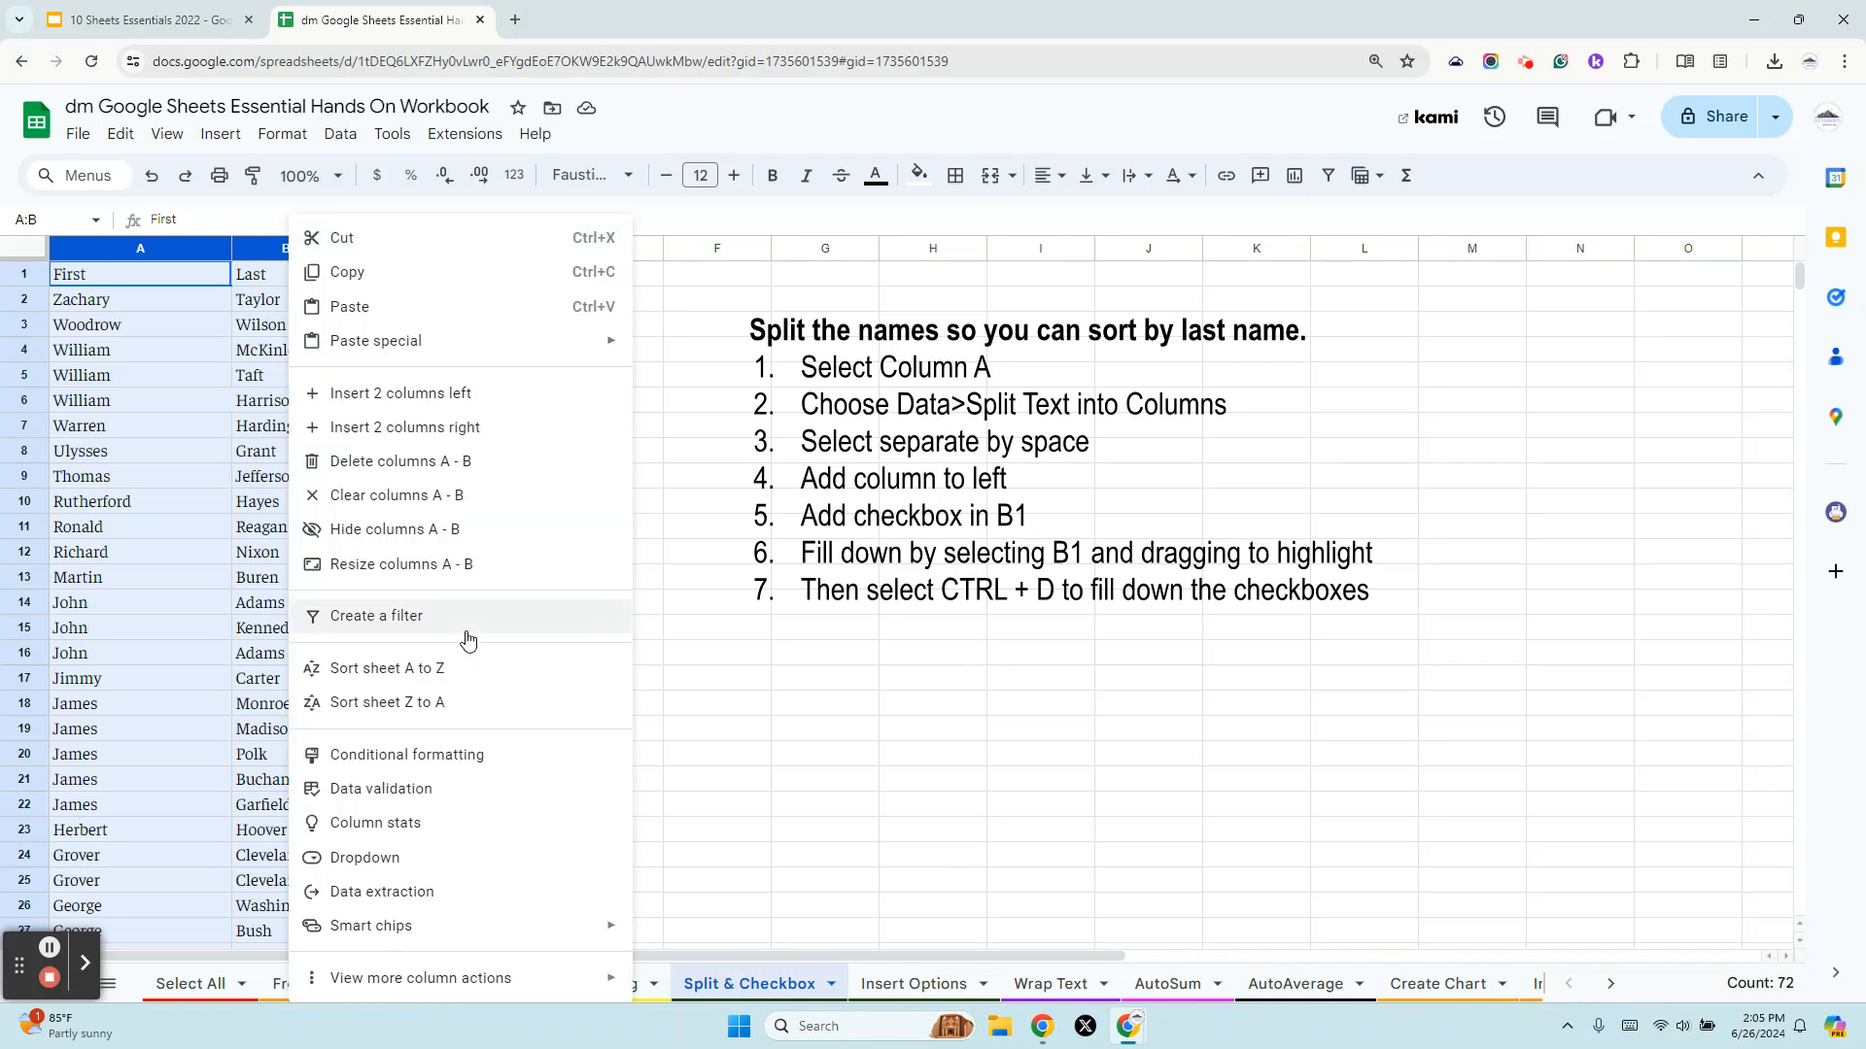
left_click(398, 564)
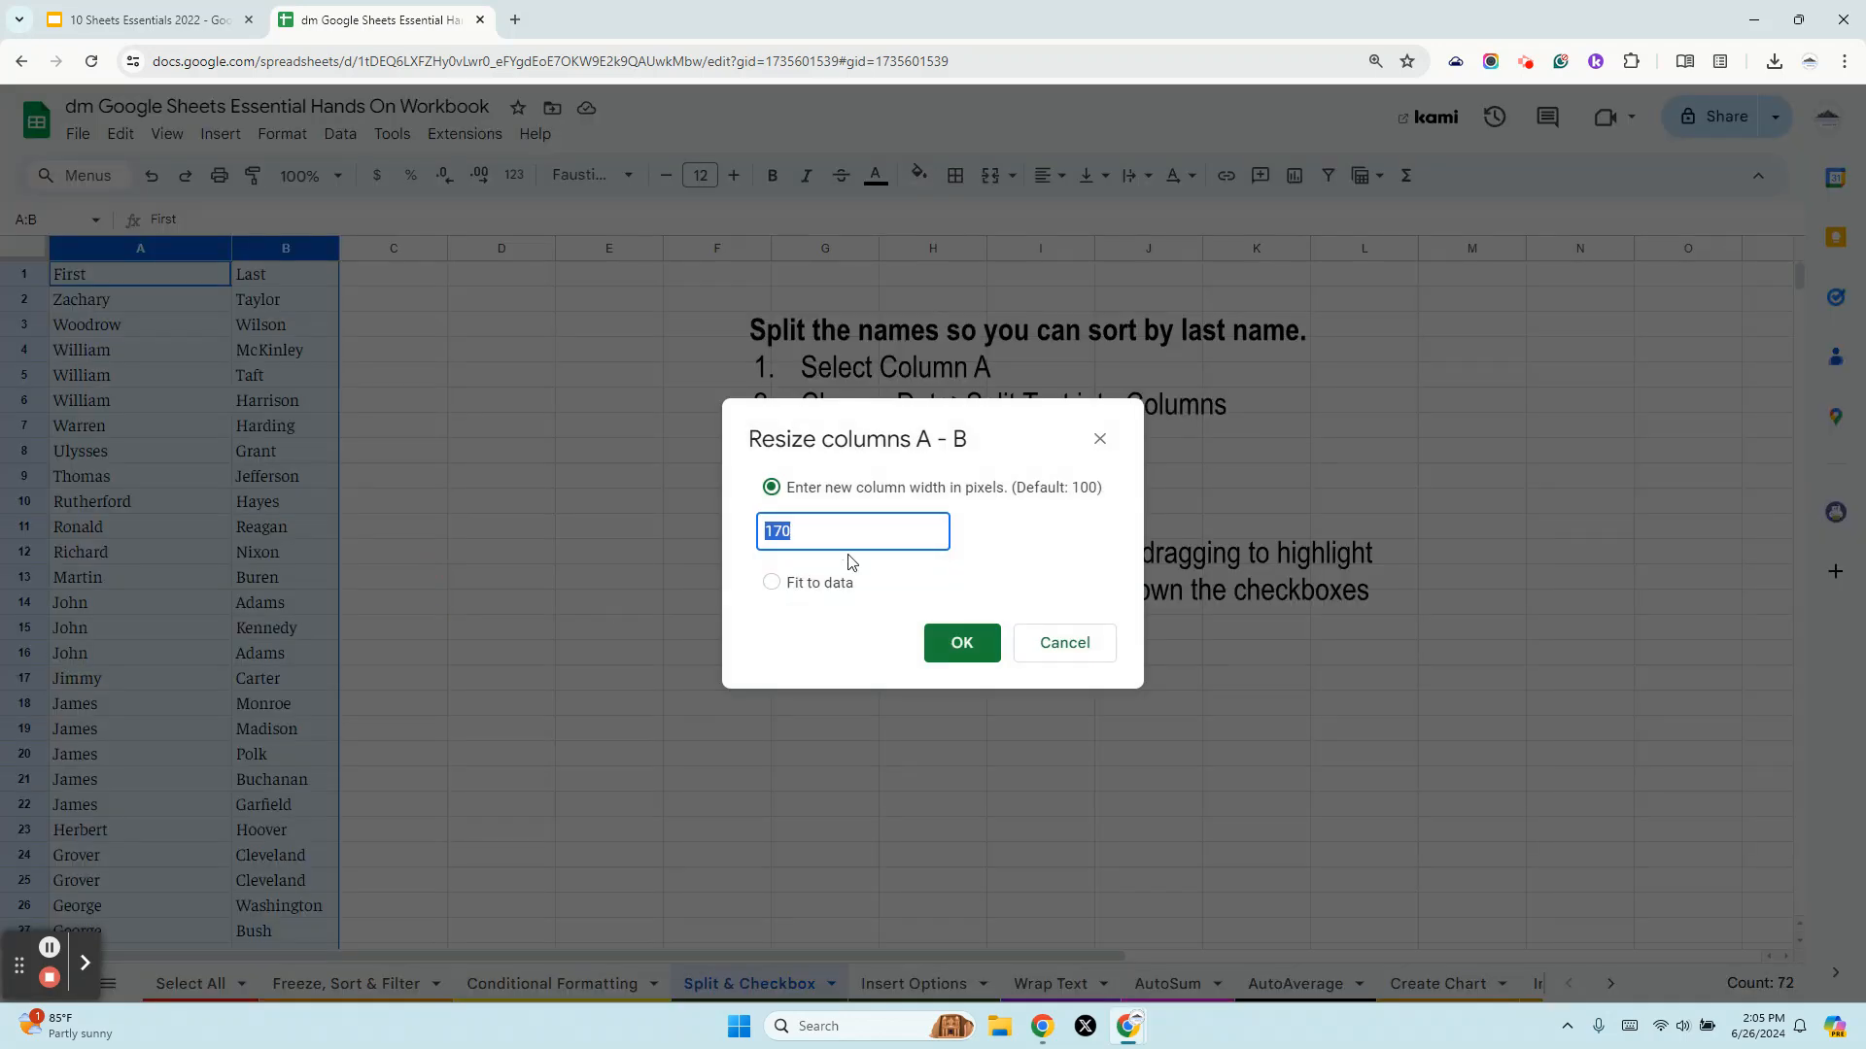
left_click(826, 595)
left_click(961, 645)
left_click(413, 687)
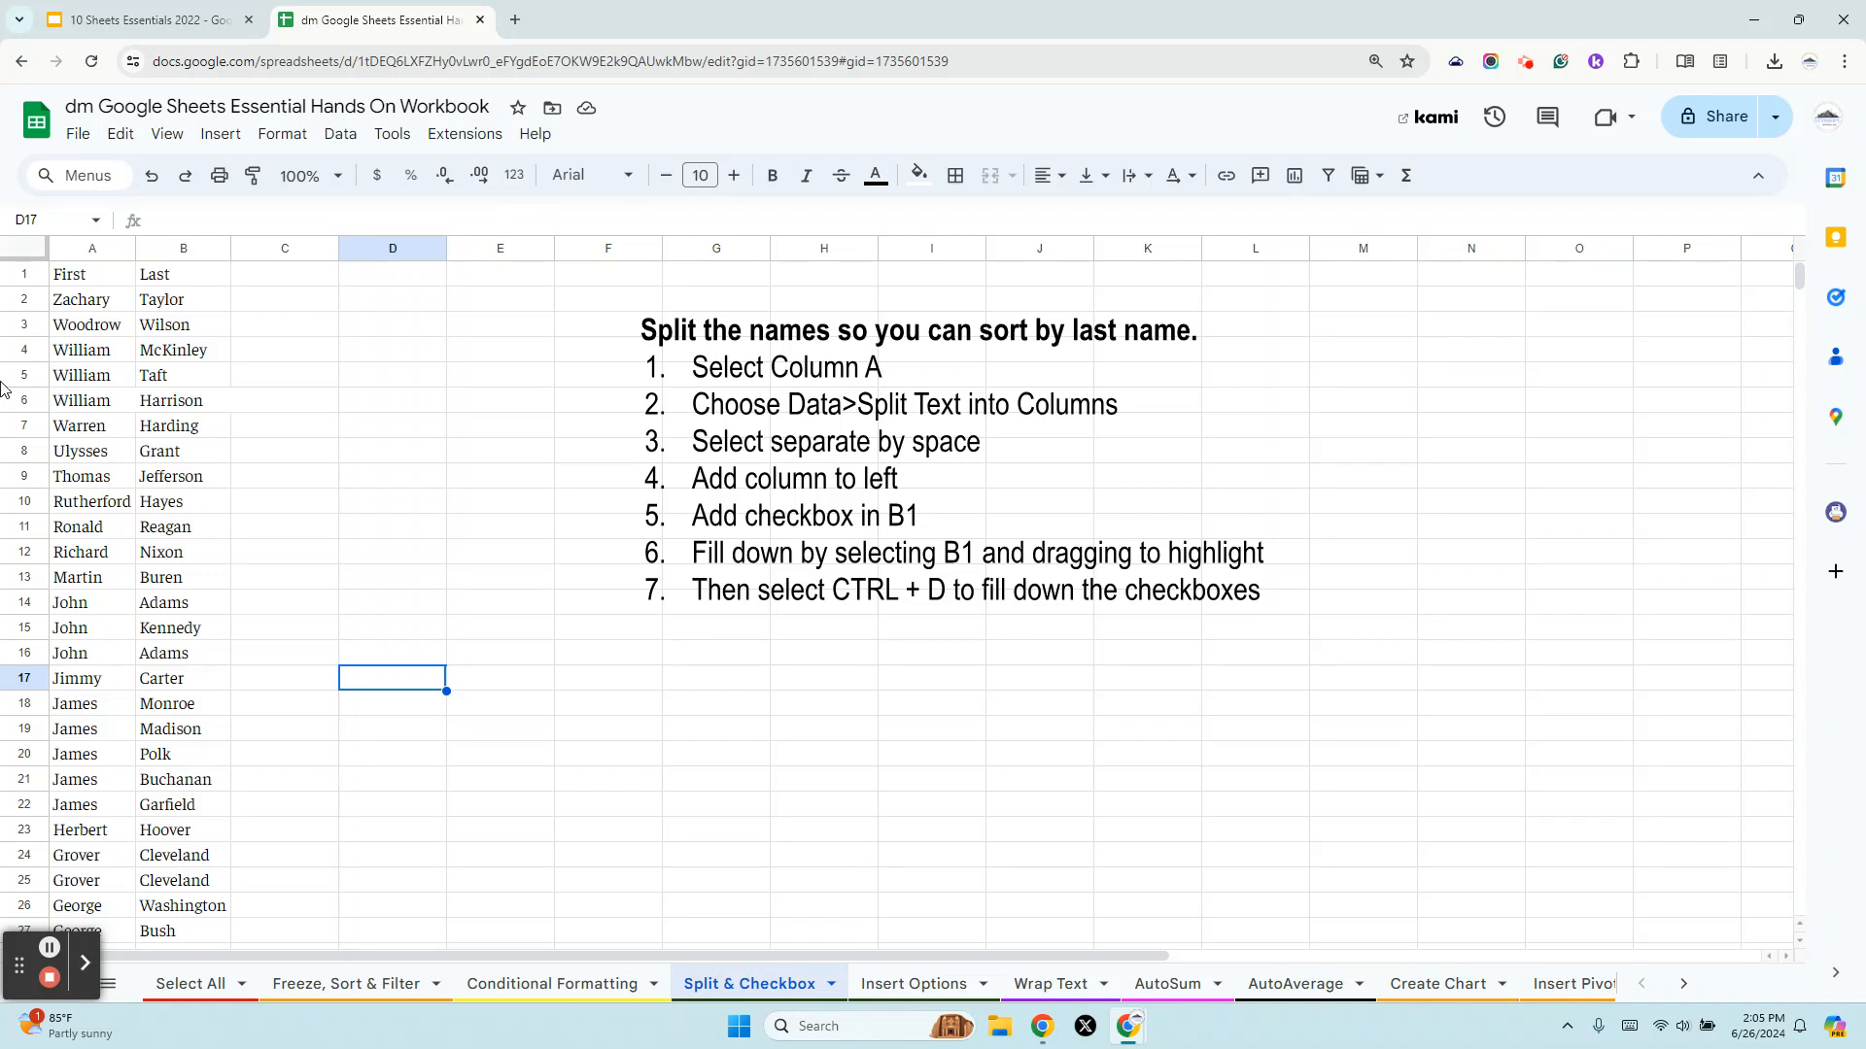
Insert one empty column to the left of the First column.
right_click(83, 254)
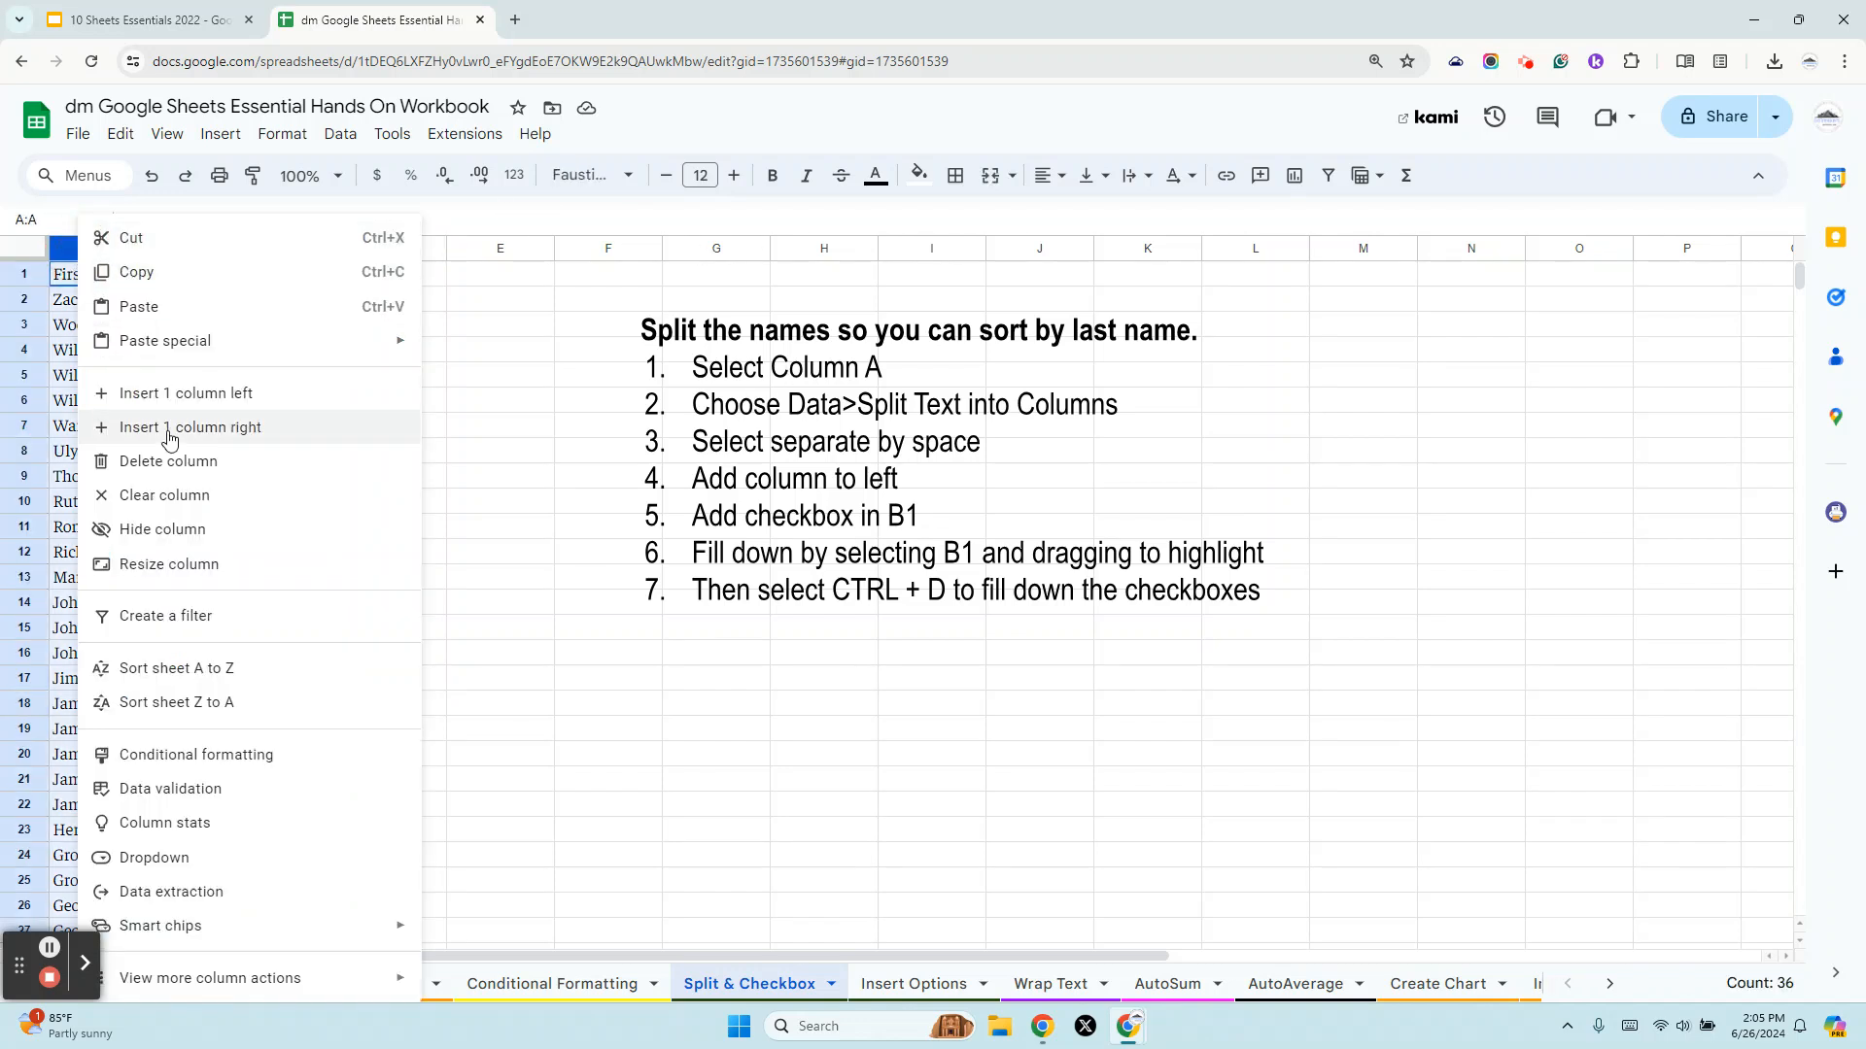
left_click(535, 501)
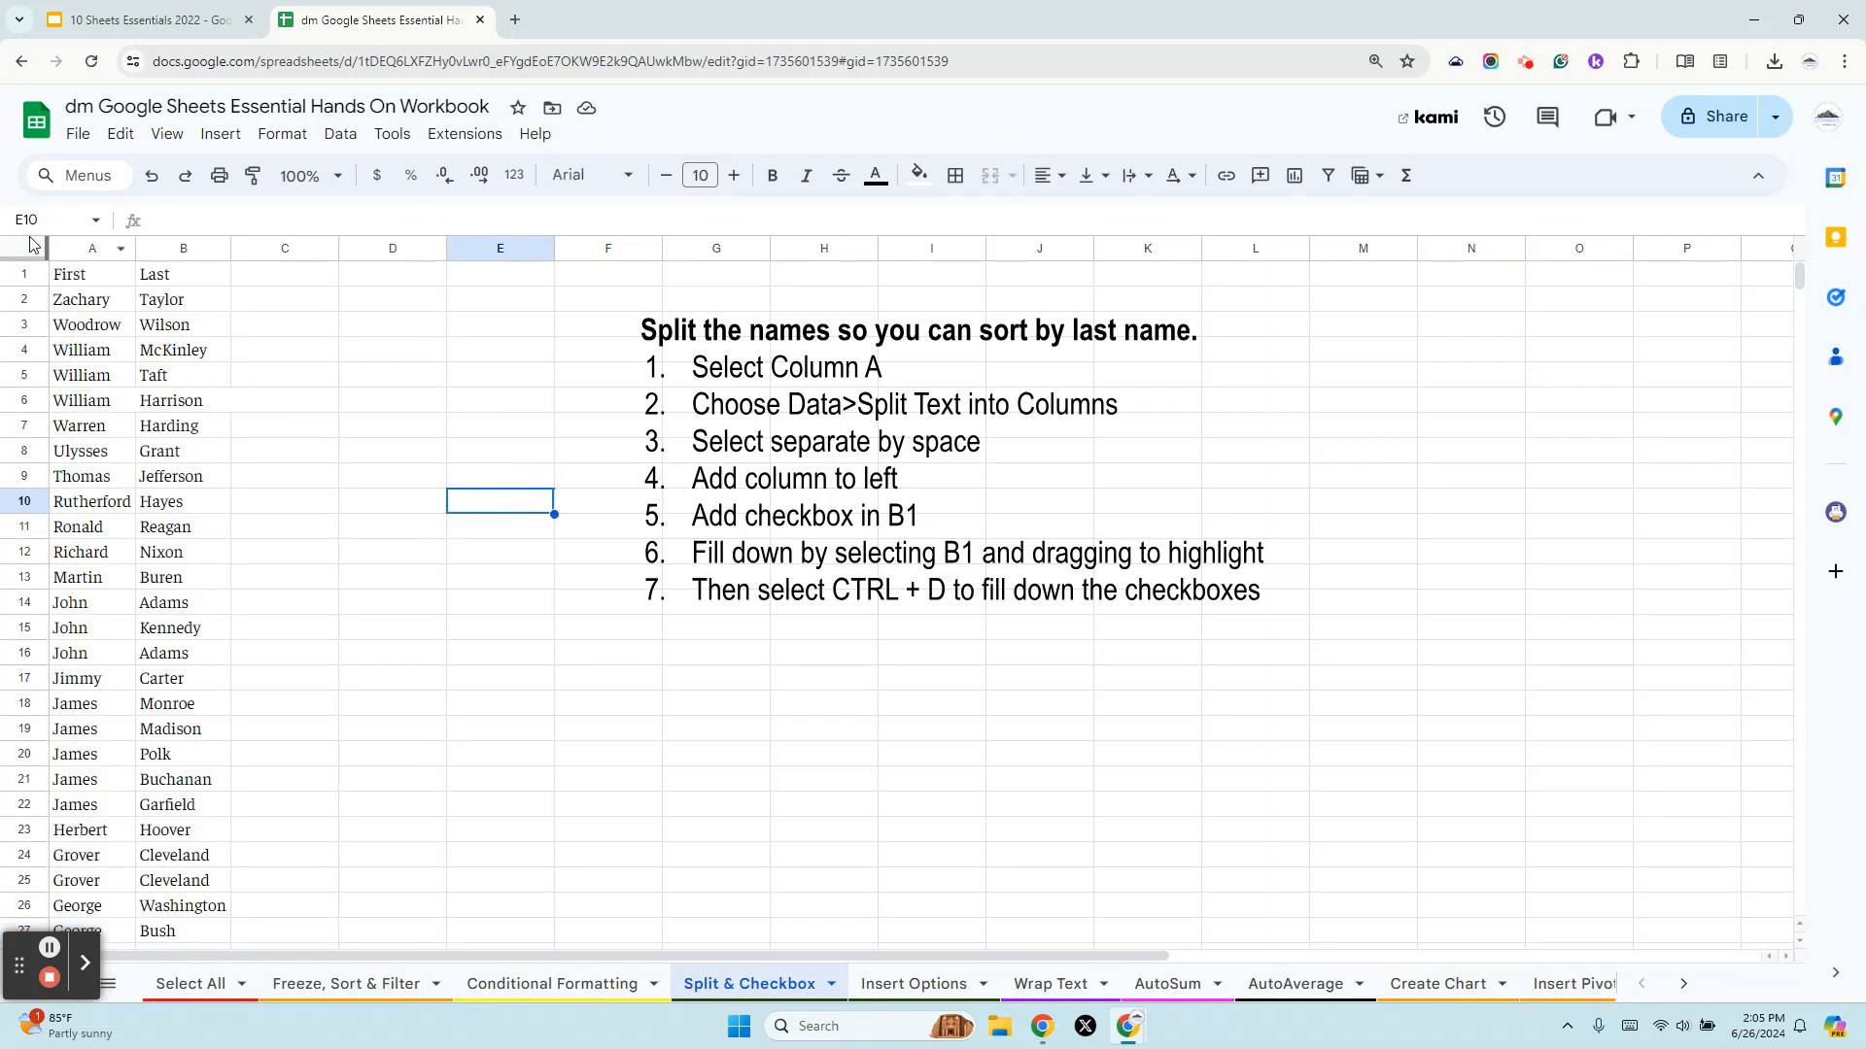
left_click(80, 264)
right_click(81, 262)
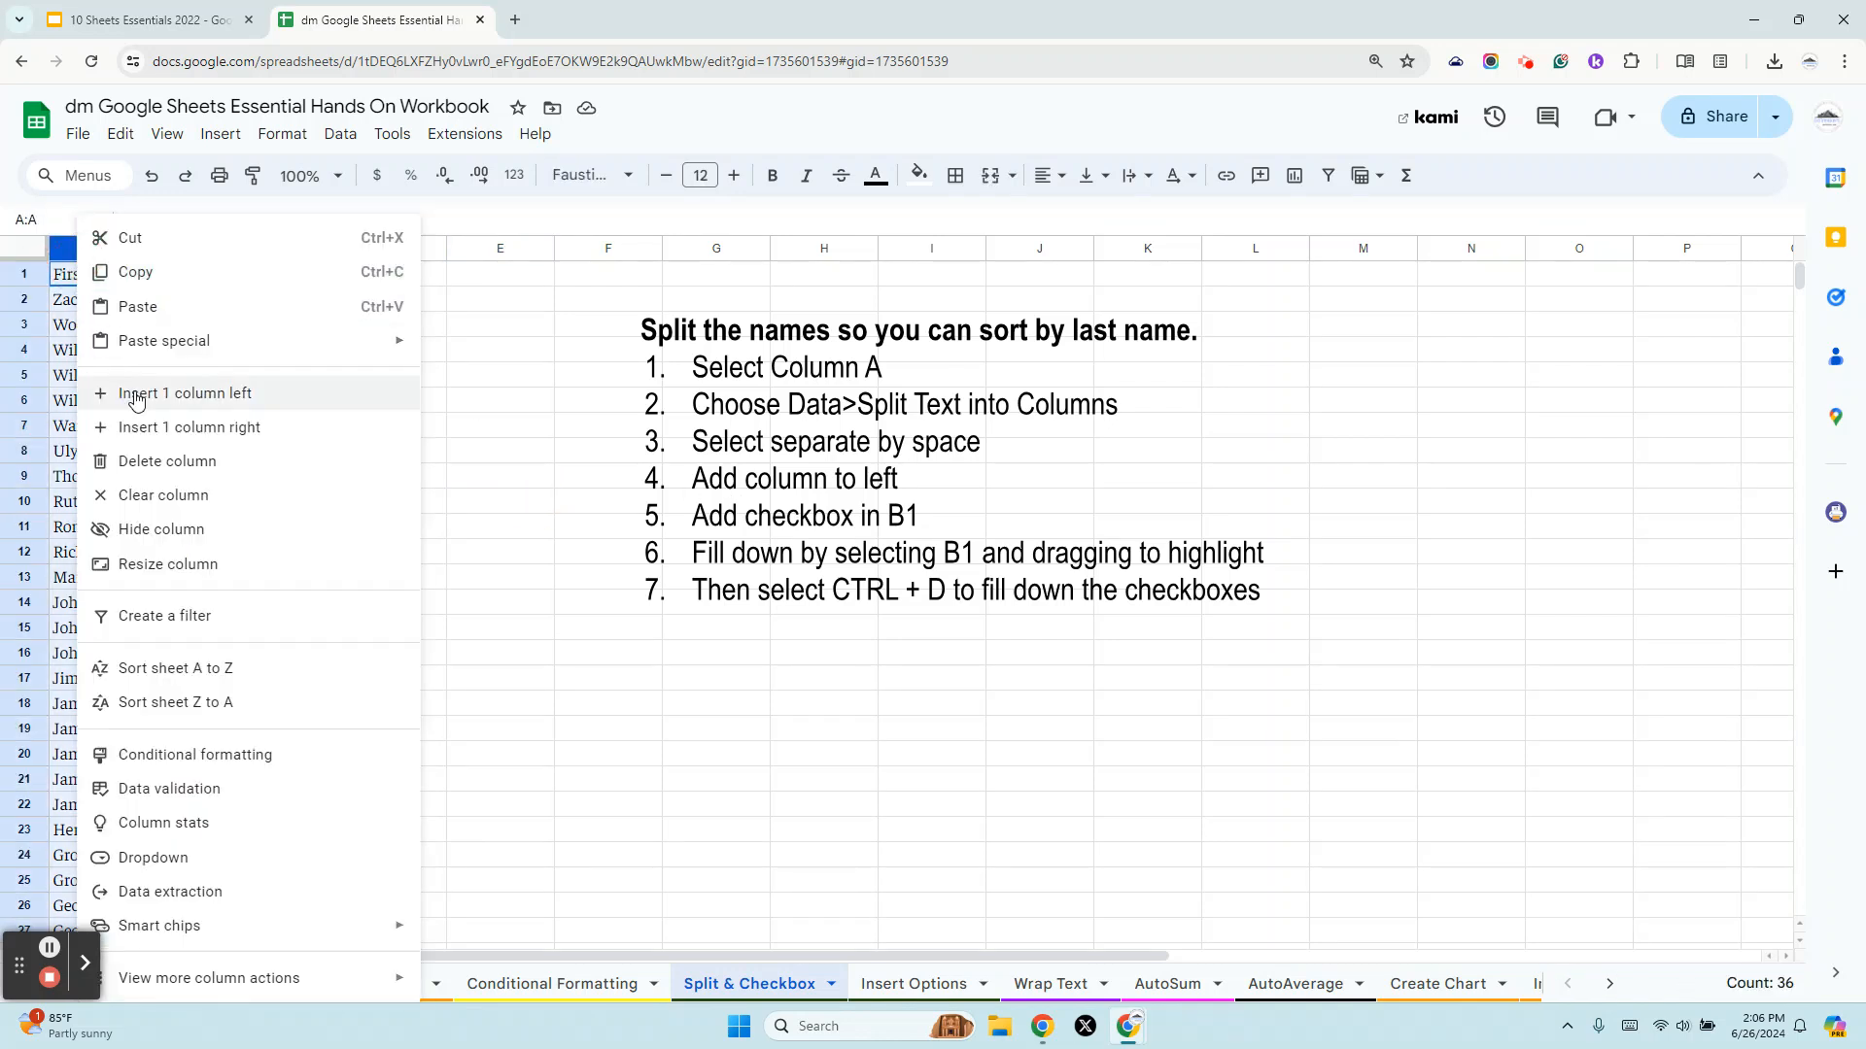
left_click(234, 394)
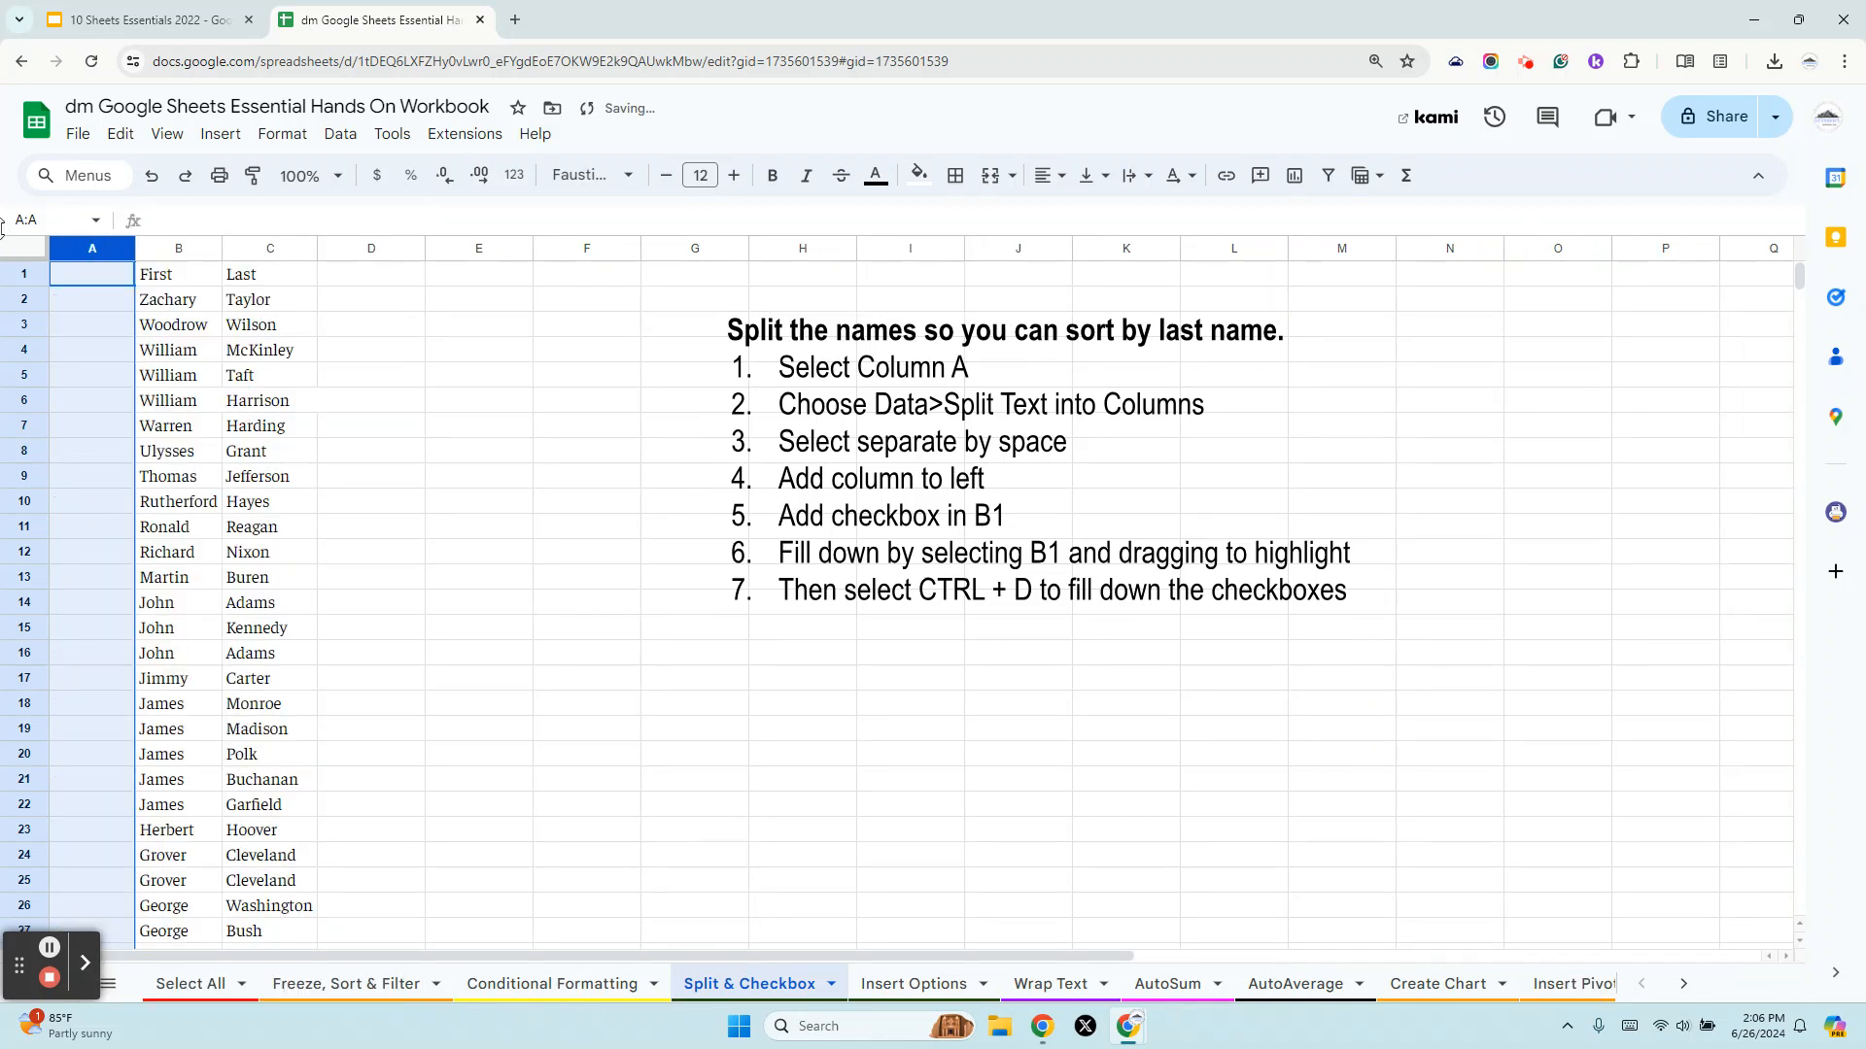
Widen the new column A and enter the header "Completed" in A1.
left_click(87, 281)
left_click_drag(135, 248, 205, 249)
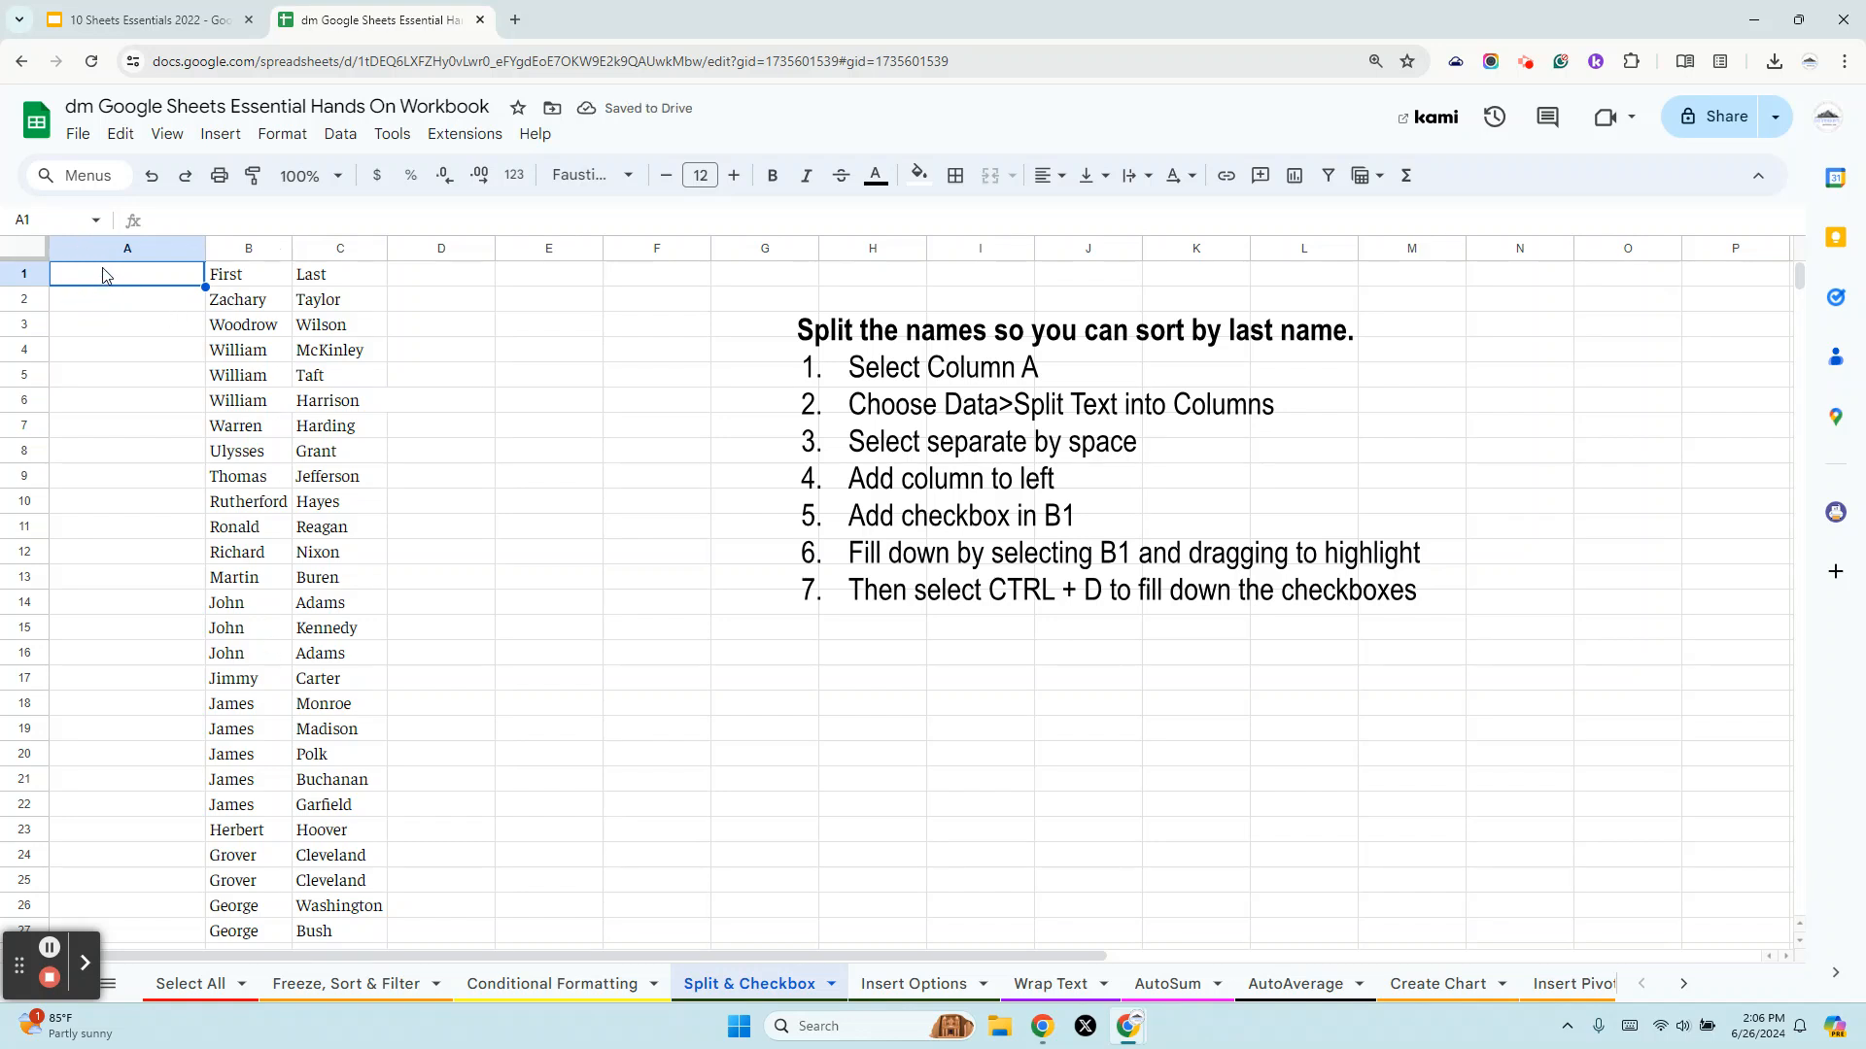
type("Completed")
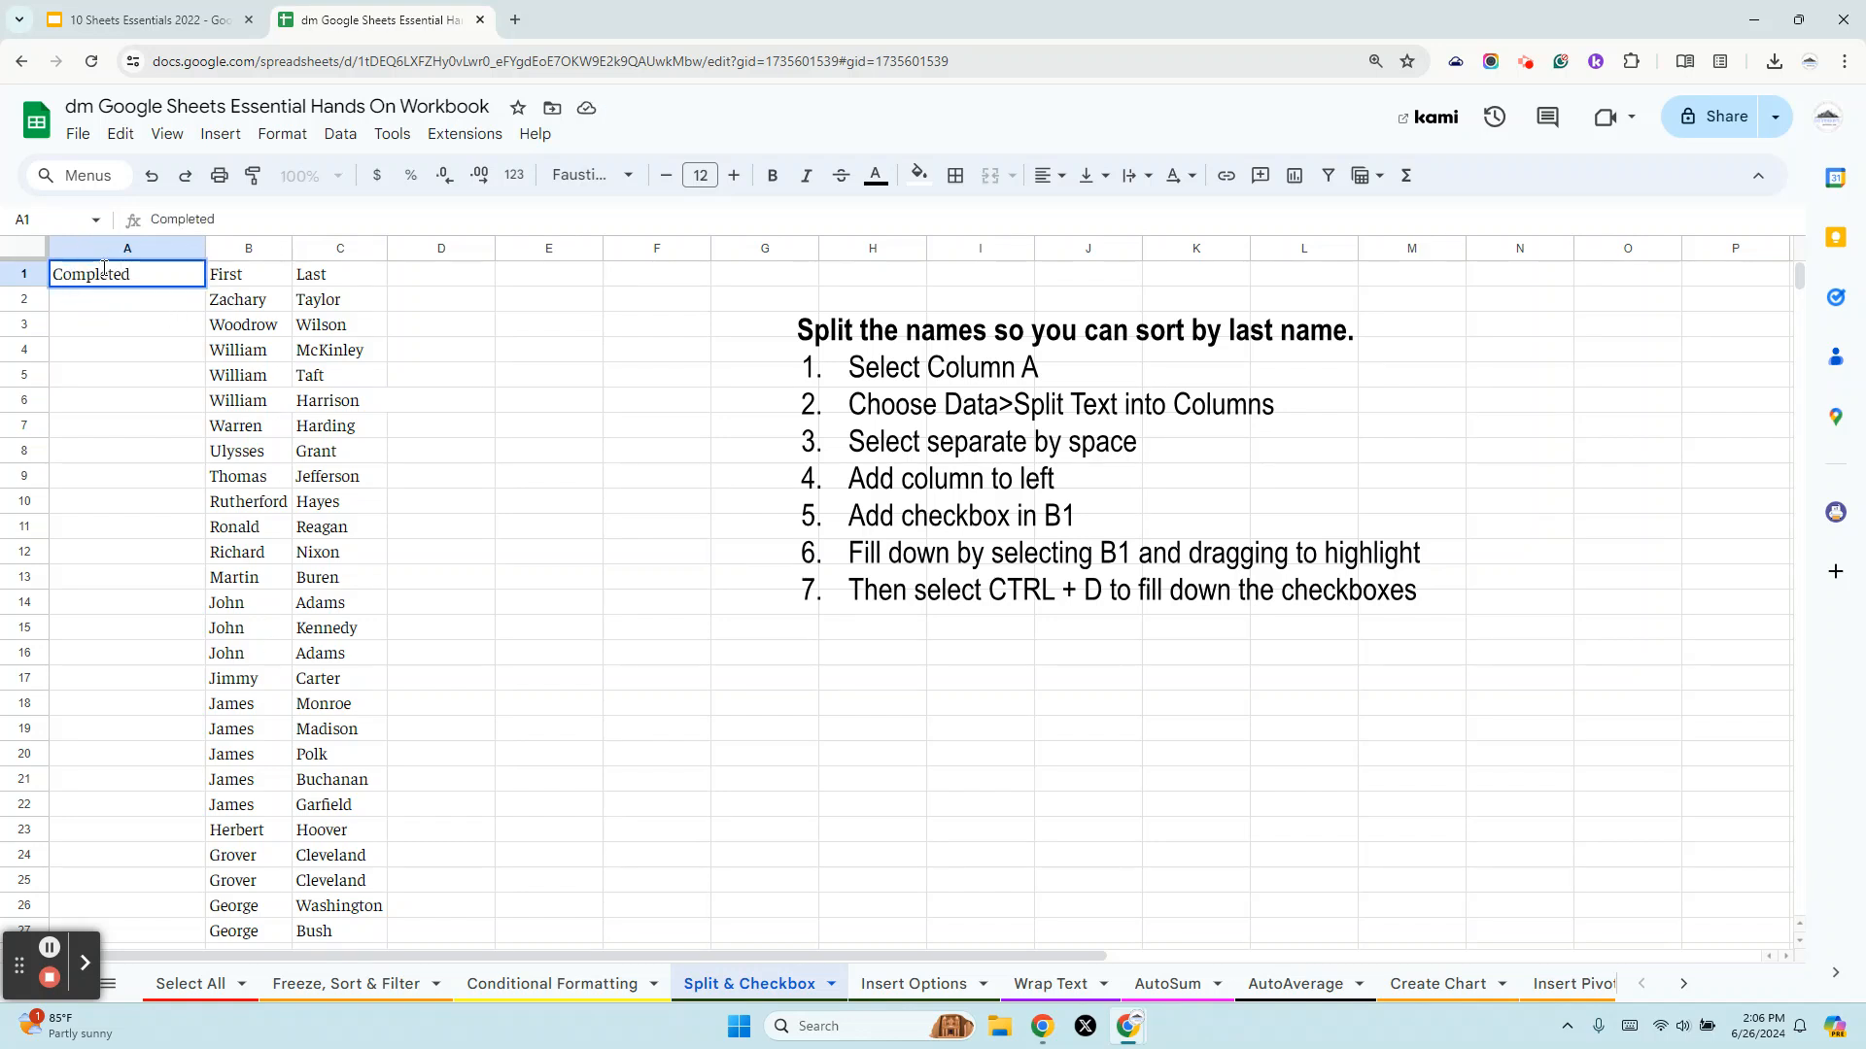
left_click(175, 401)
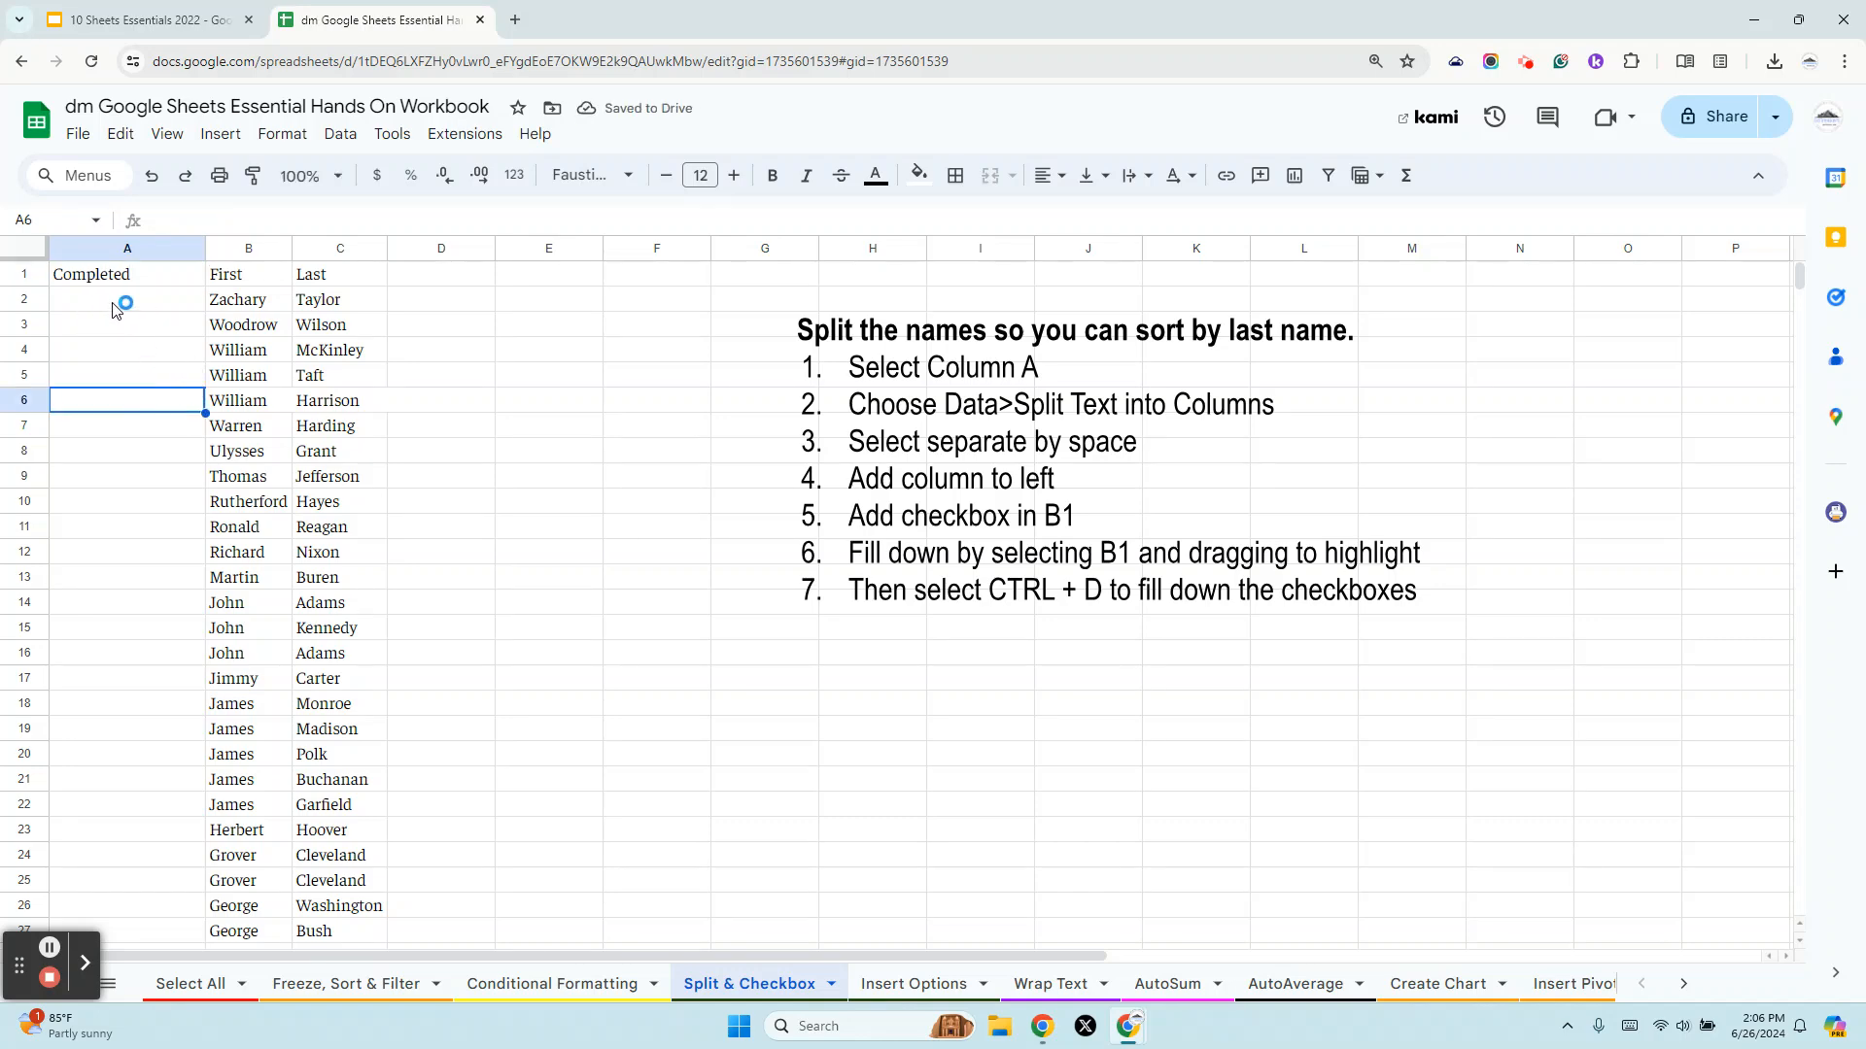
Insert a checkbox in cell A2, below the Completed header.
left_click_drag(114, 308, 146, 680)
scroll(192, 645, "up", 5)
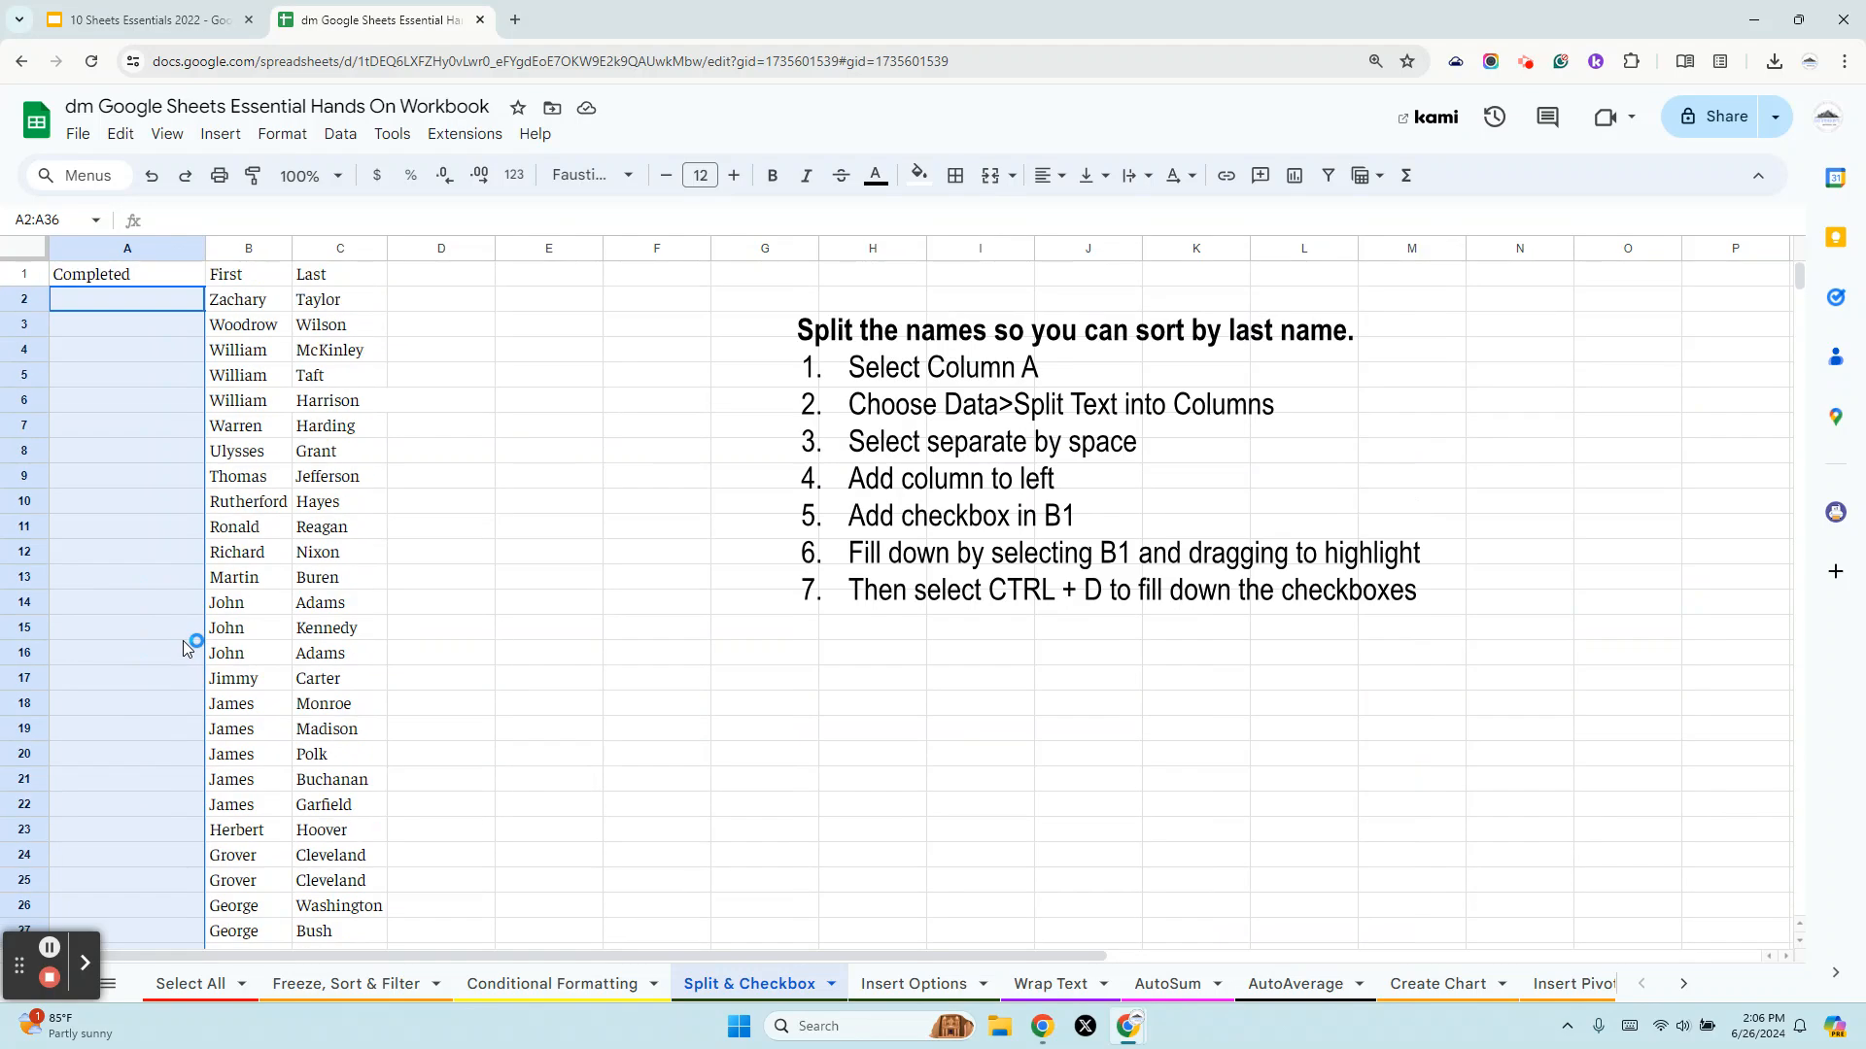
left_click(147, 304)
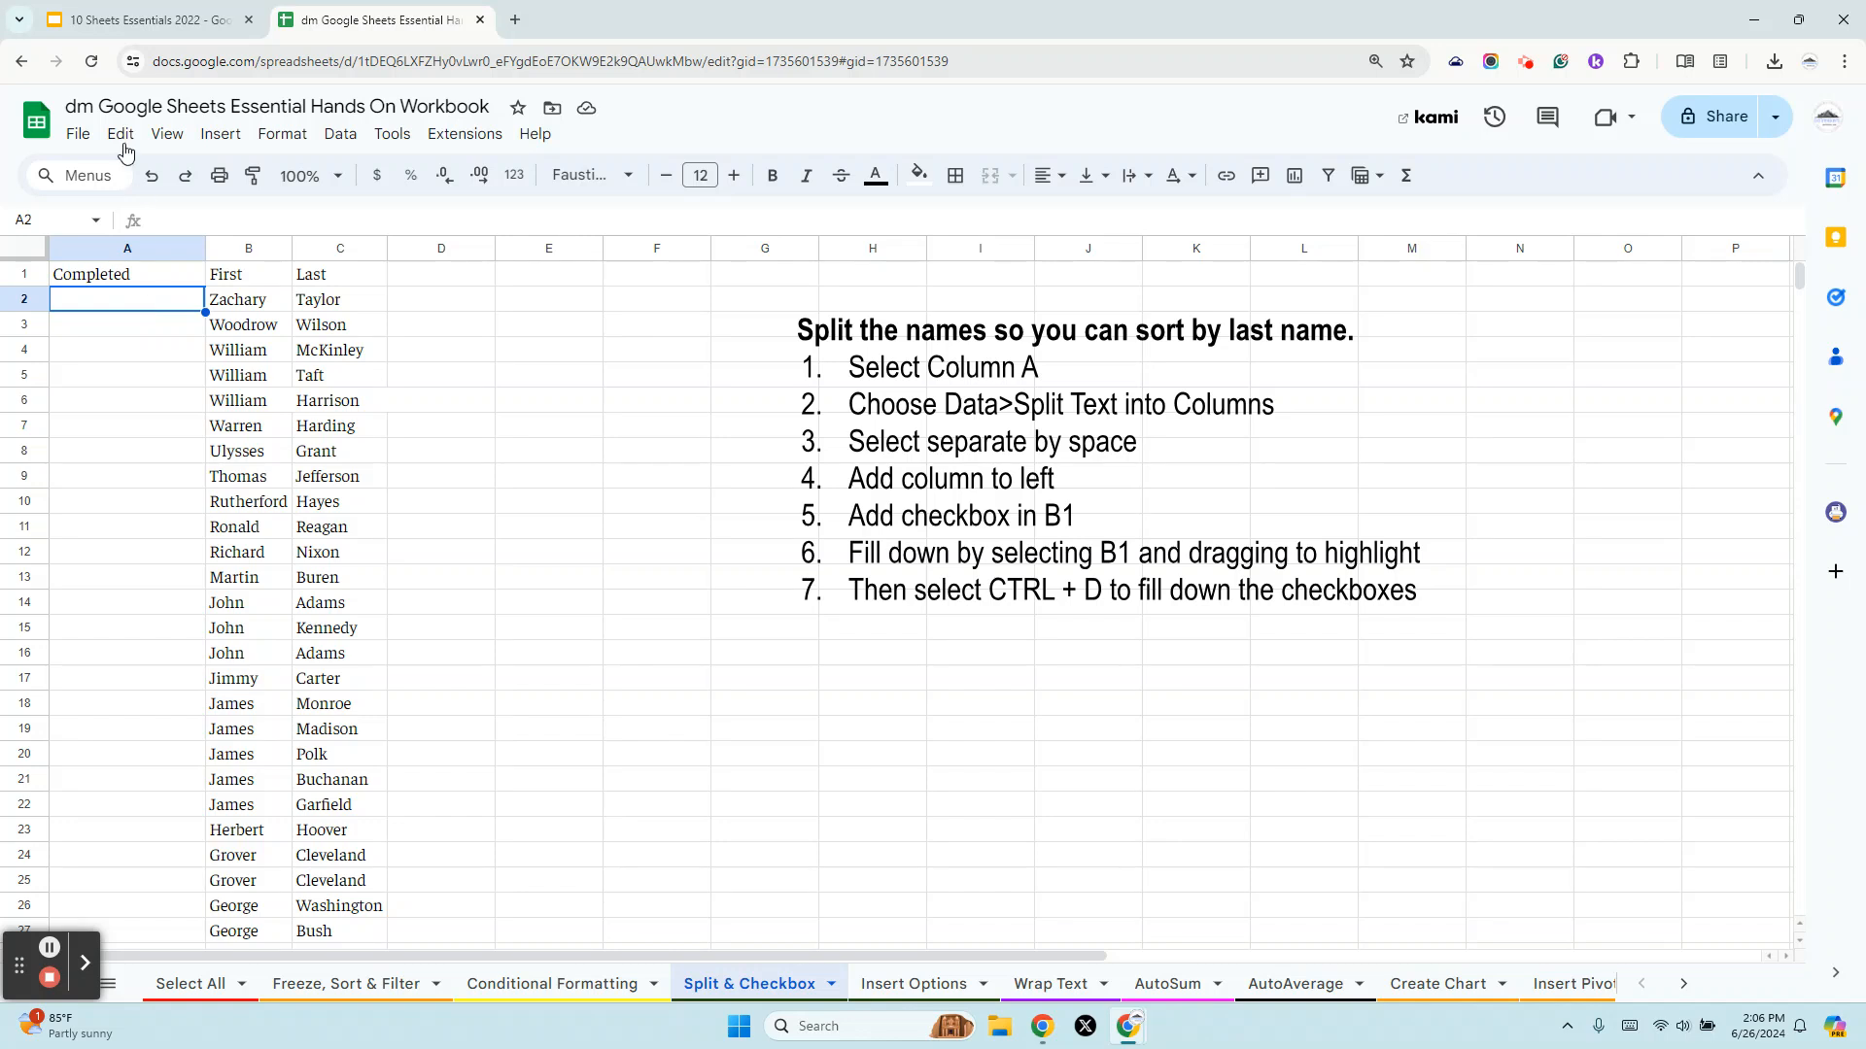
left_click(205, 133)
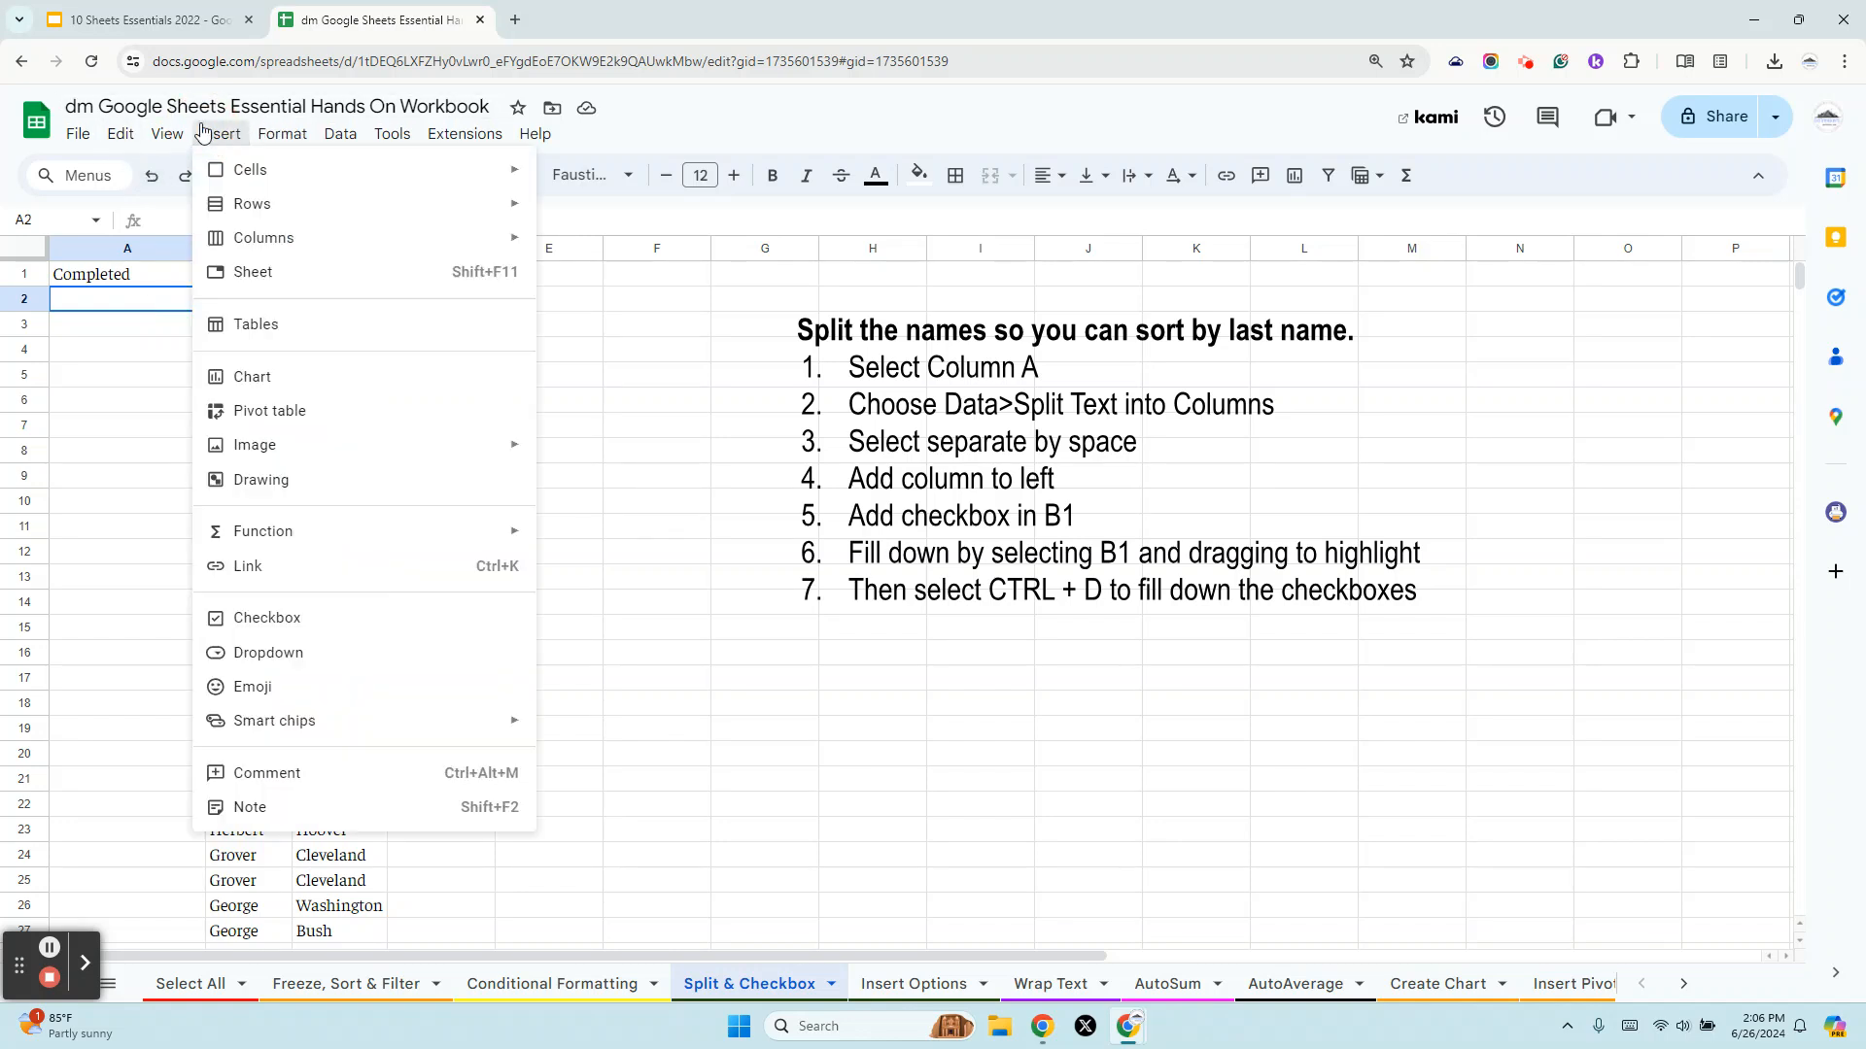
left_click(258, 614)
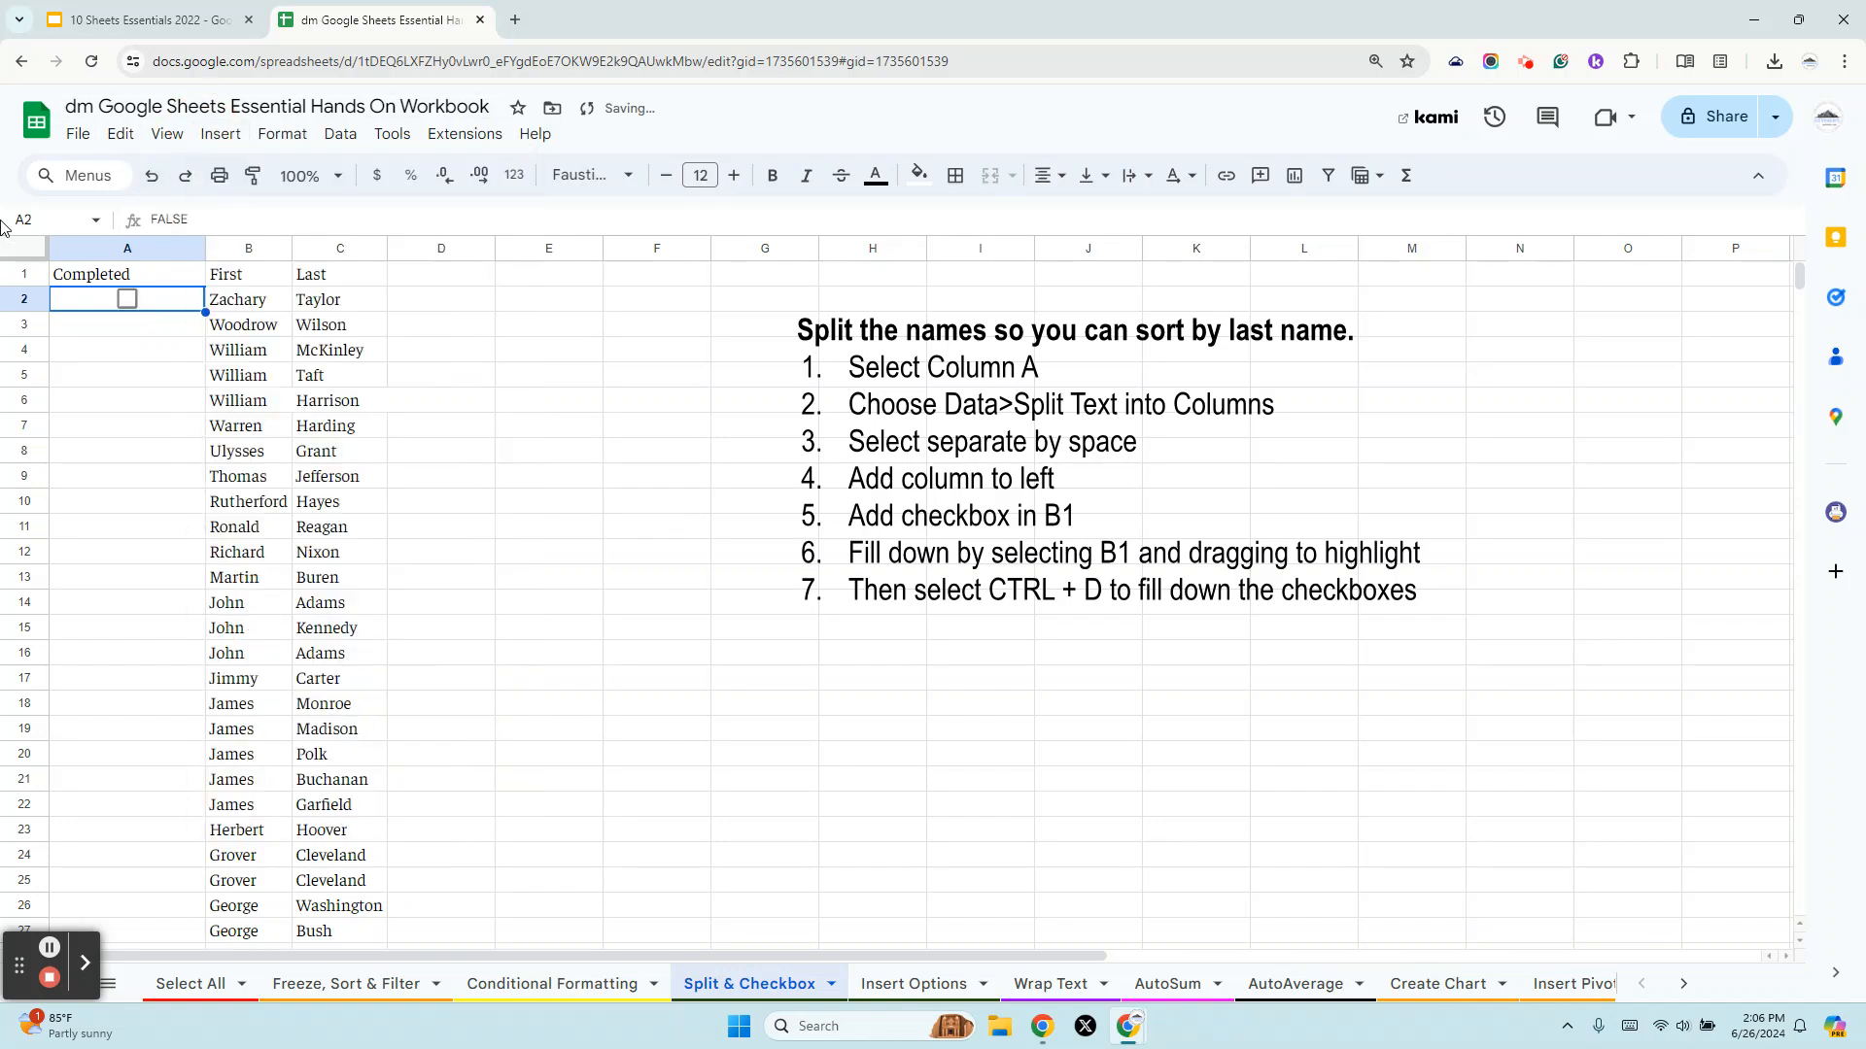
Test the A2 checkbox by ticking and unticking it, and narrow column A to just fit the Completed header.
left_click(129, 300)
left_click(128, 299)
left_click_drag(205, 248, 137, 248)
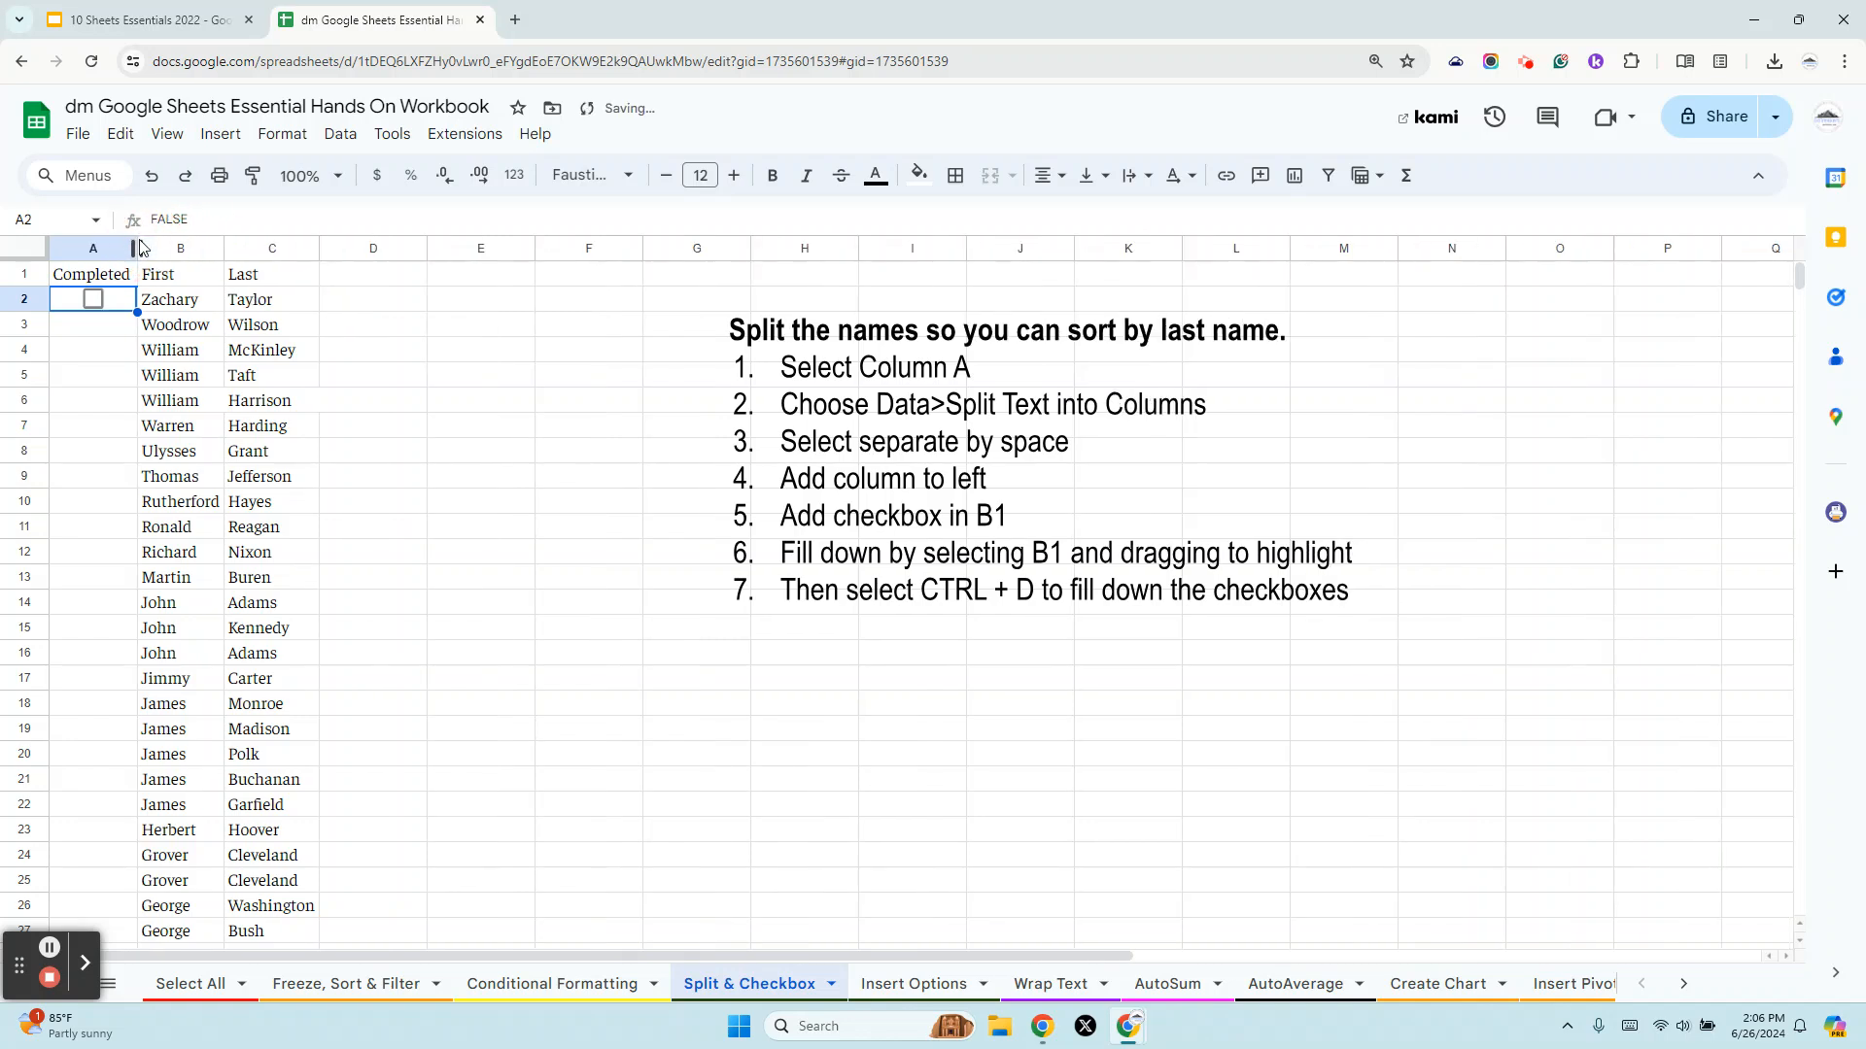
left_click(567, 609)
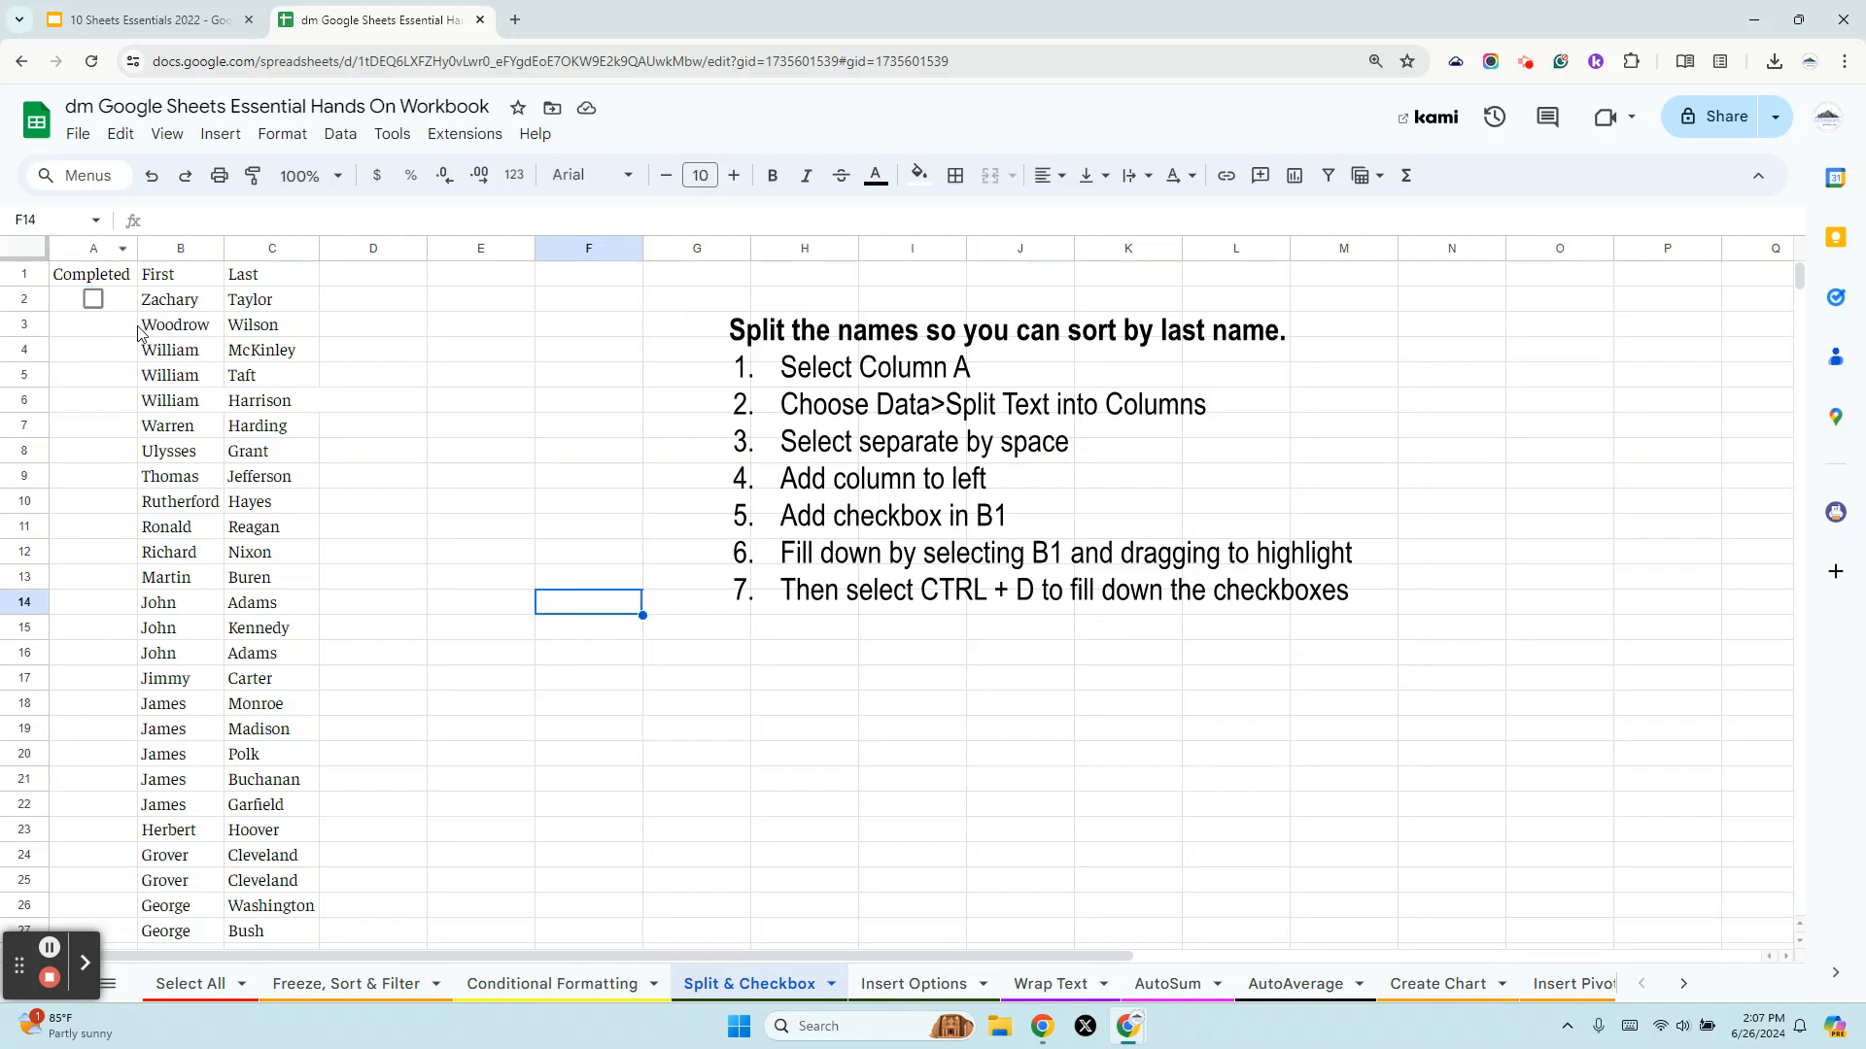
Fill the A2 checkbox down the Completed column through A36, so every name has one.
left_click(105, 330)
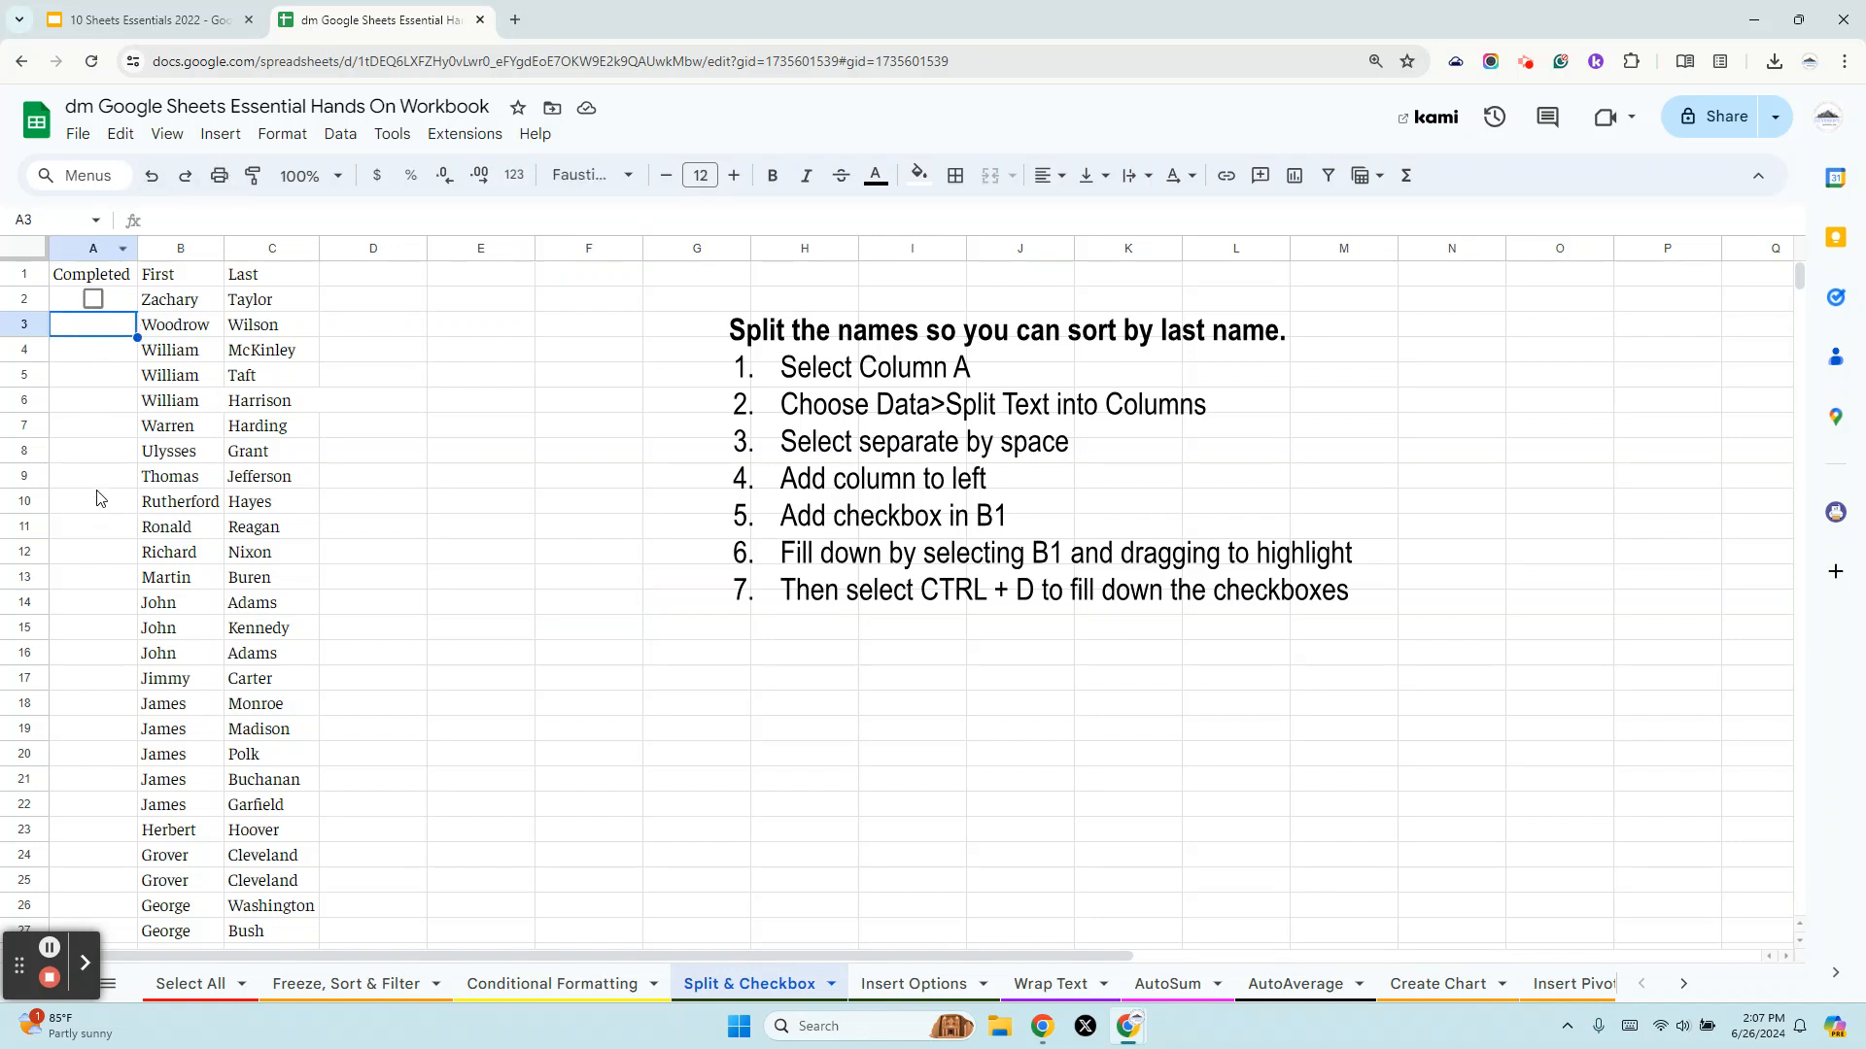
left_click(110, 304)
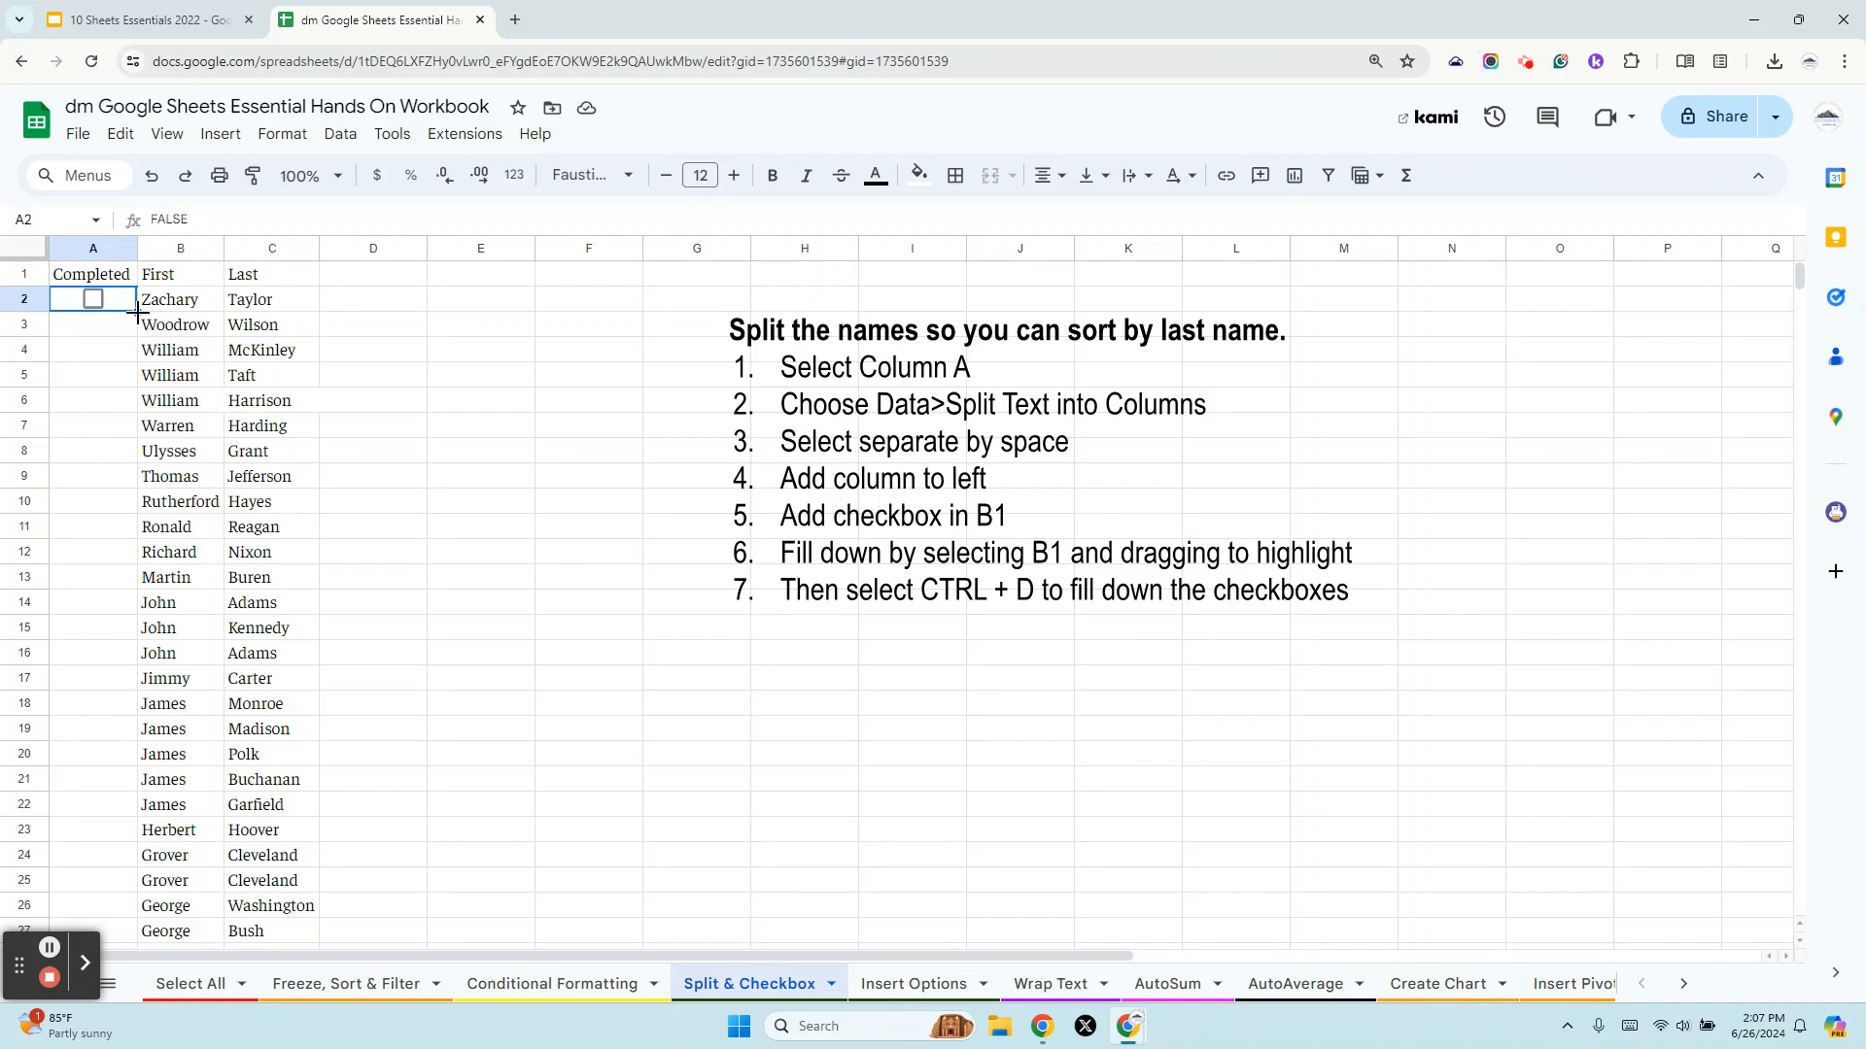
left_click(137, 311)
left_click_drag(137, 310, 164, 871)
scroll(162, 872, "up", 3)
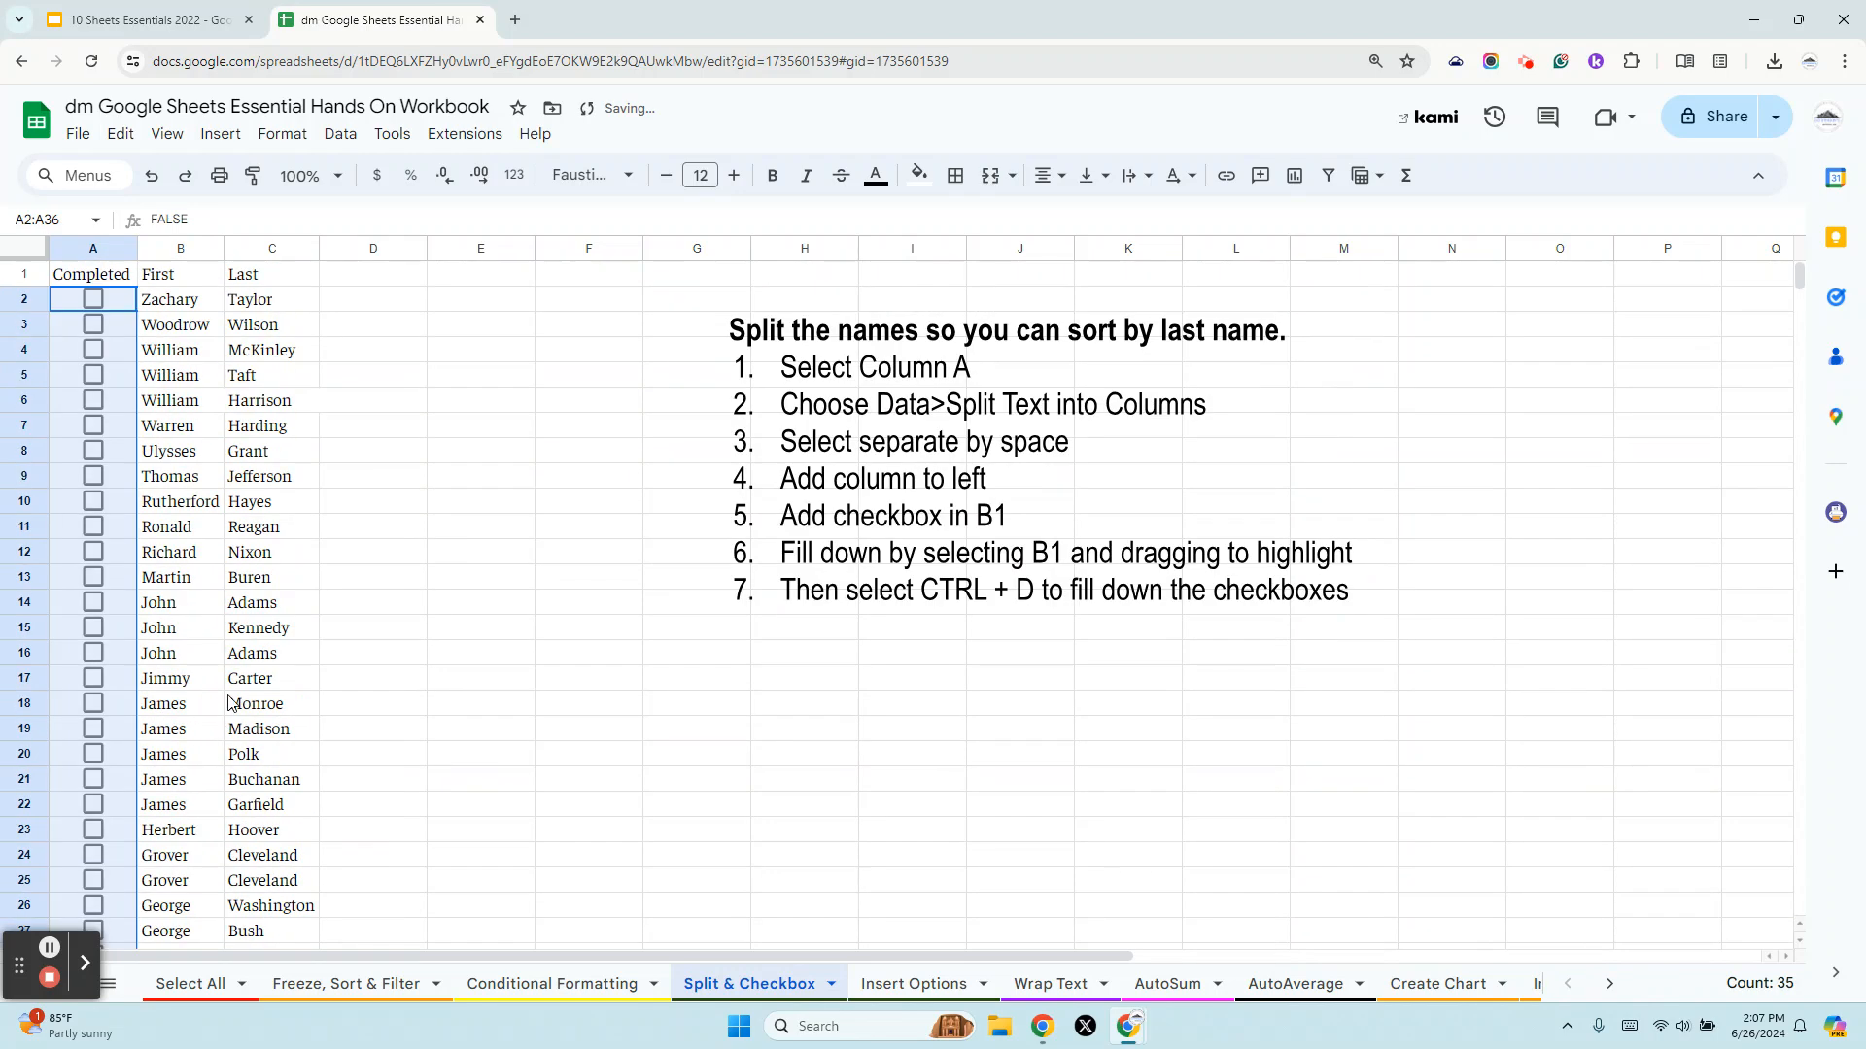
left_click(136, 299)
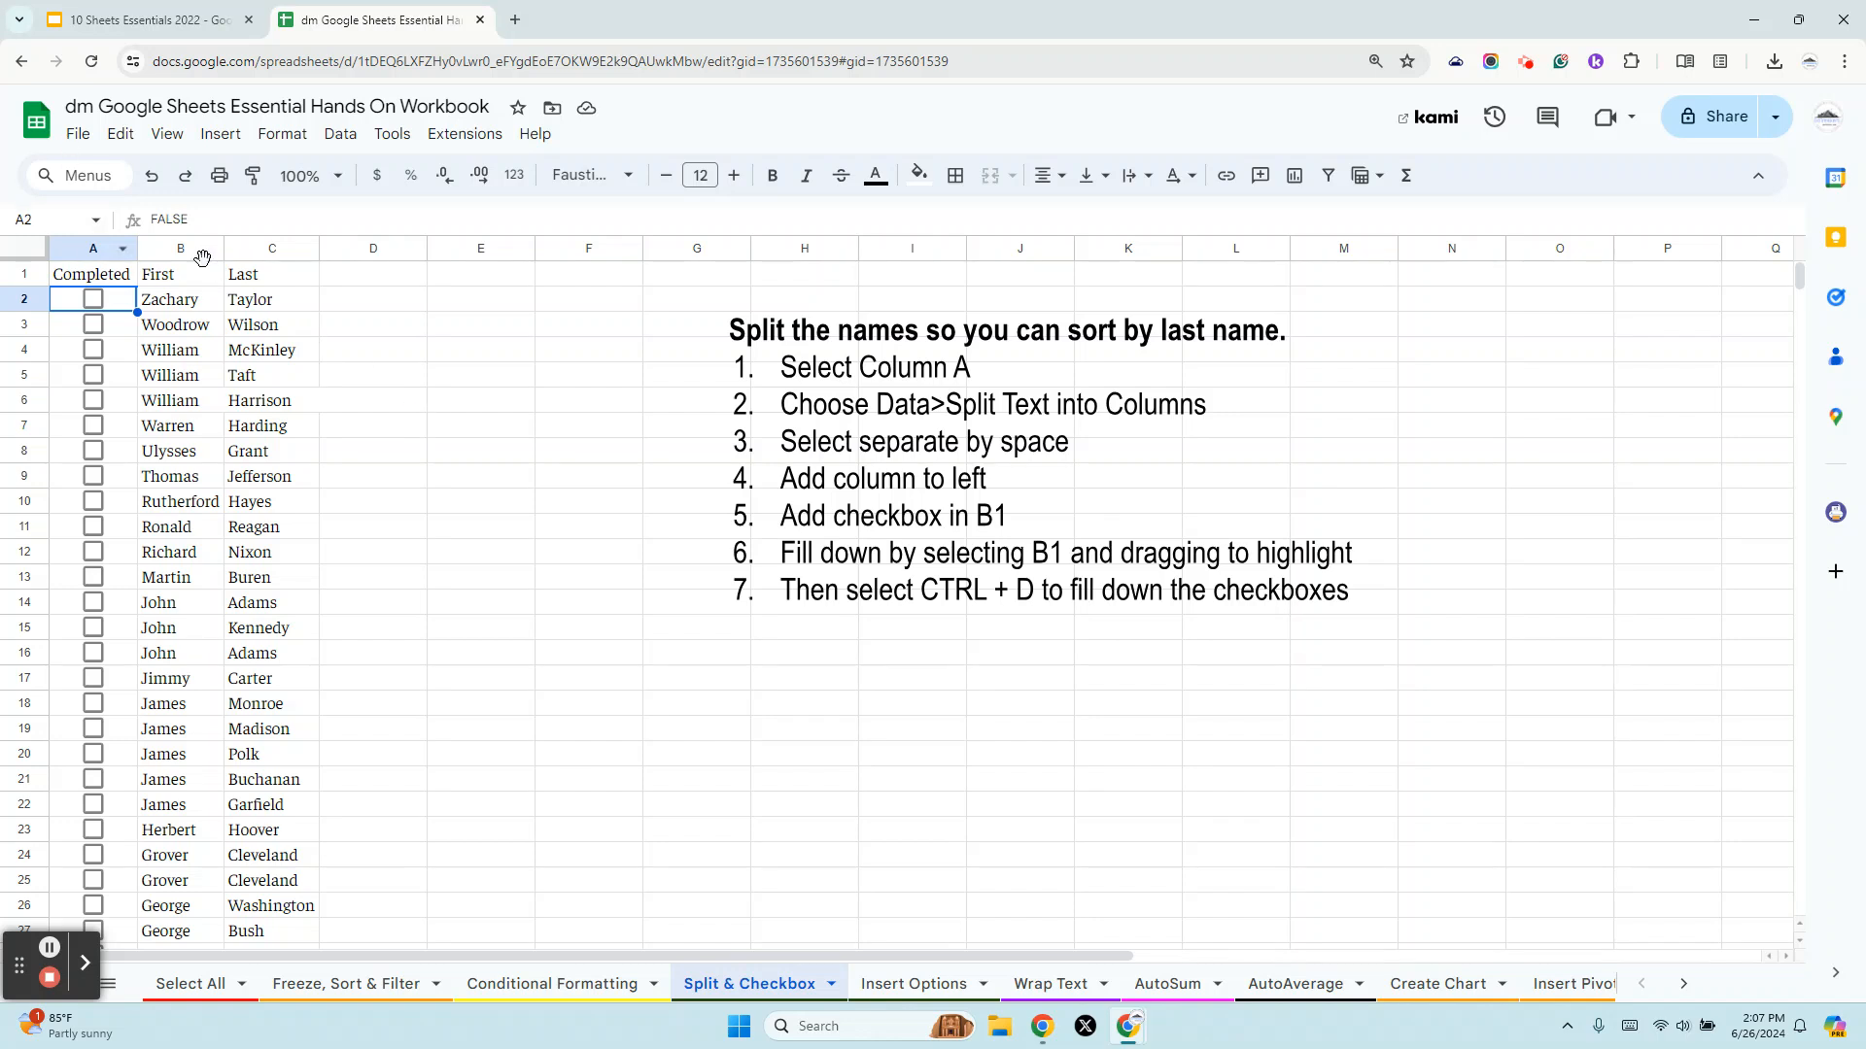
left_click(386, 409)
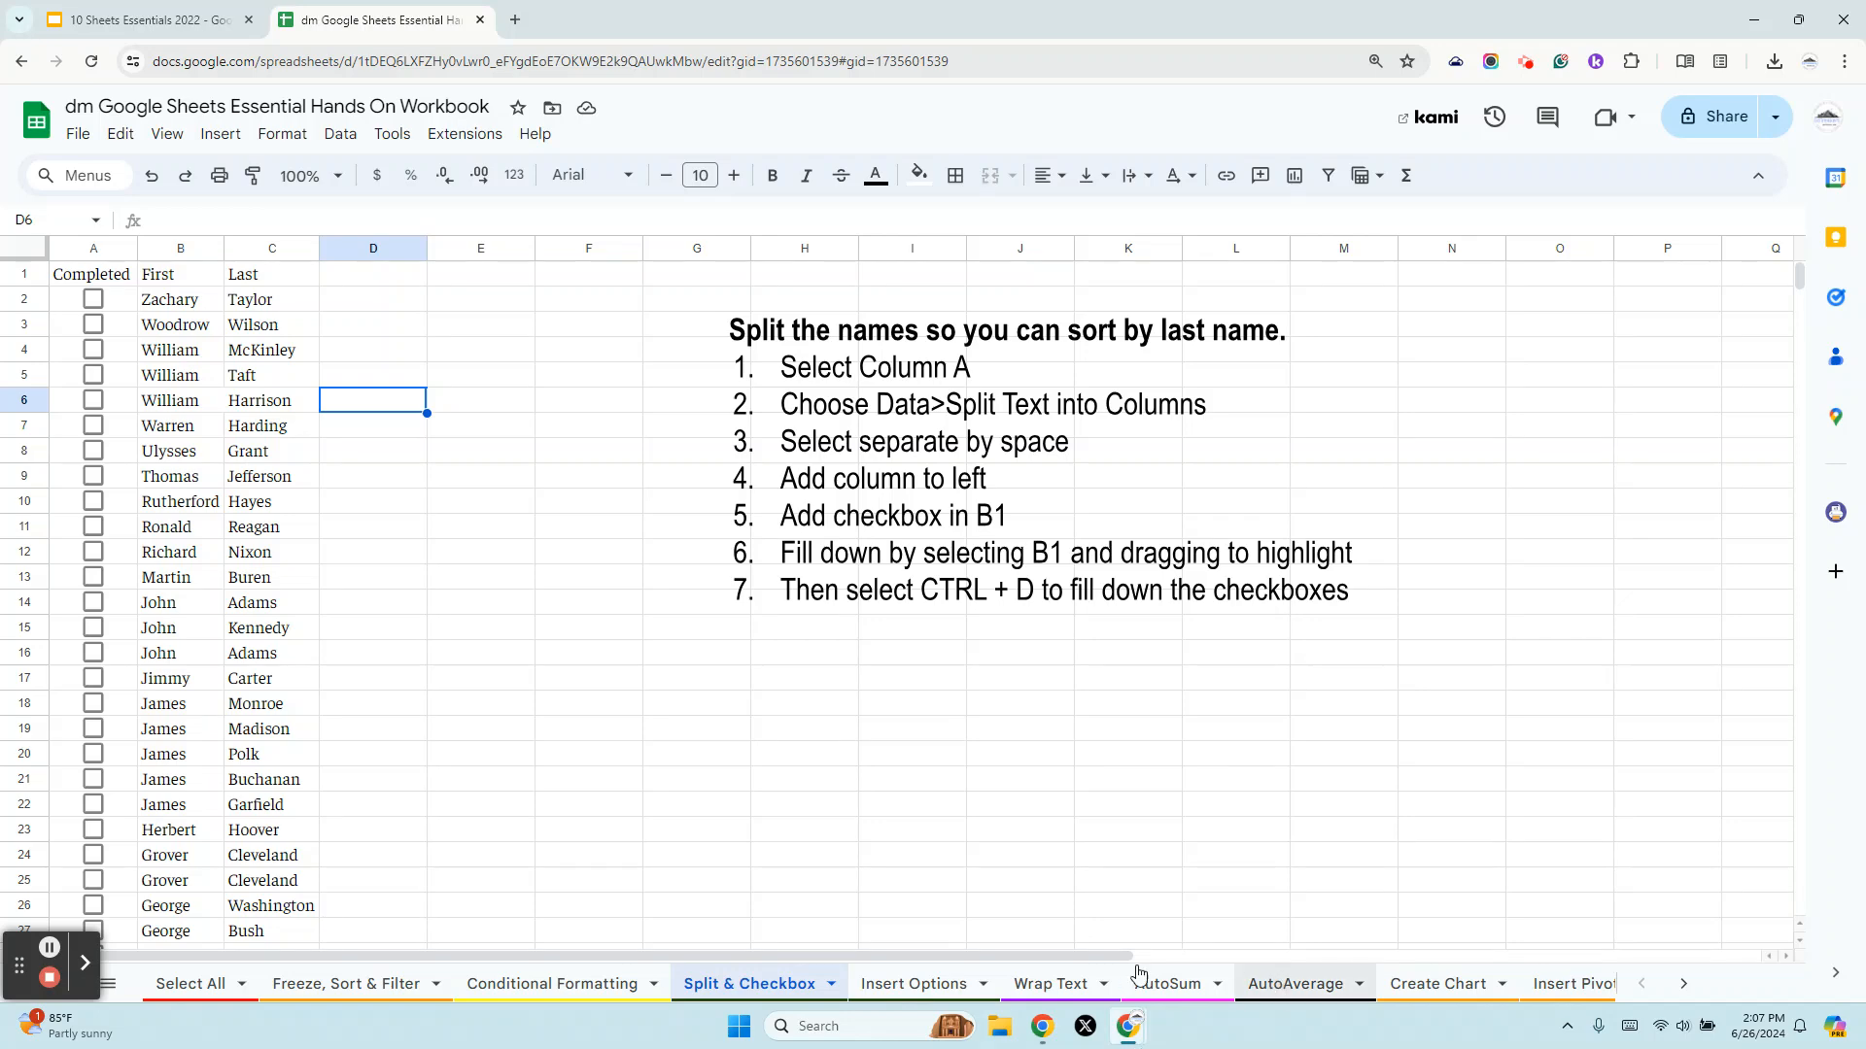
Open the Insert Options sheet, switch back to the slide presentation and advance it to the "#6 Insert Options" slide.
left_click(913, 984)
left_click(165, 19)
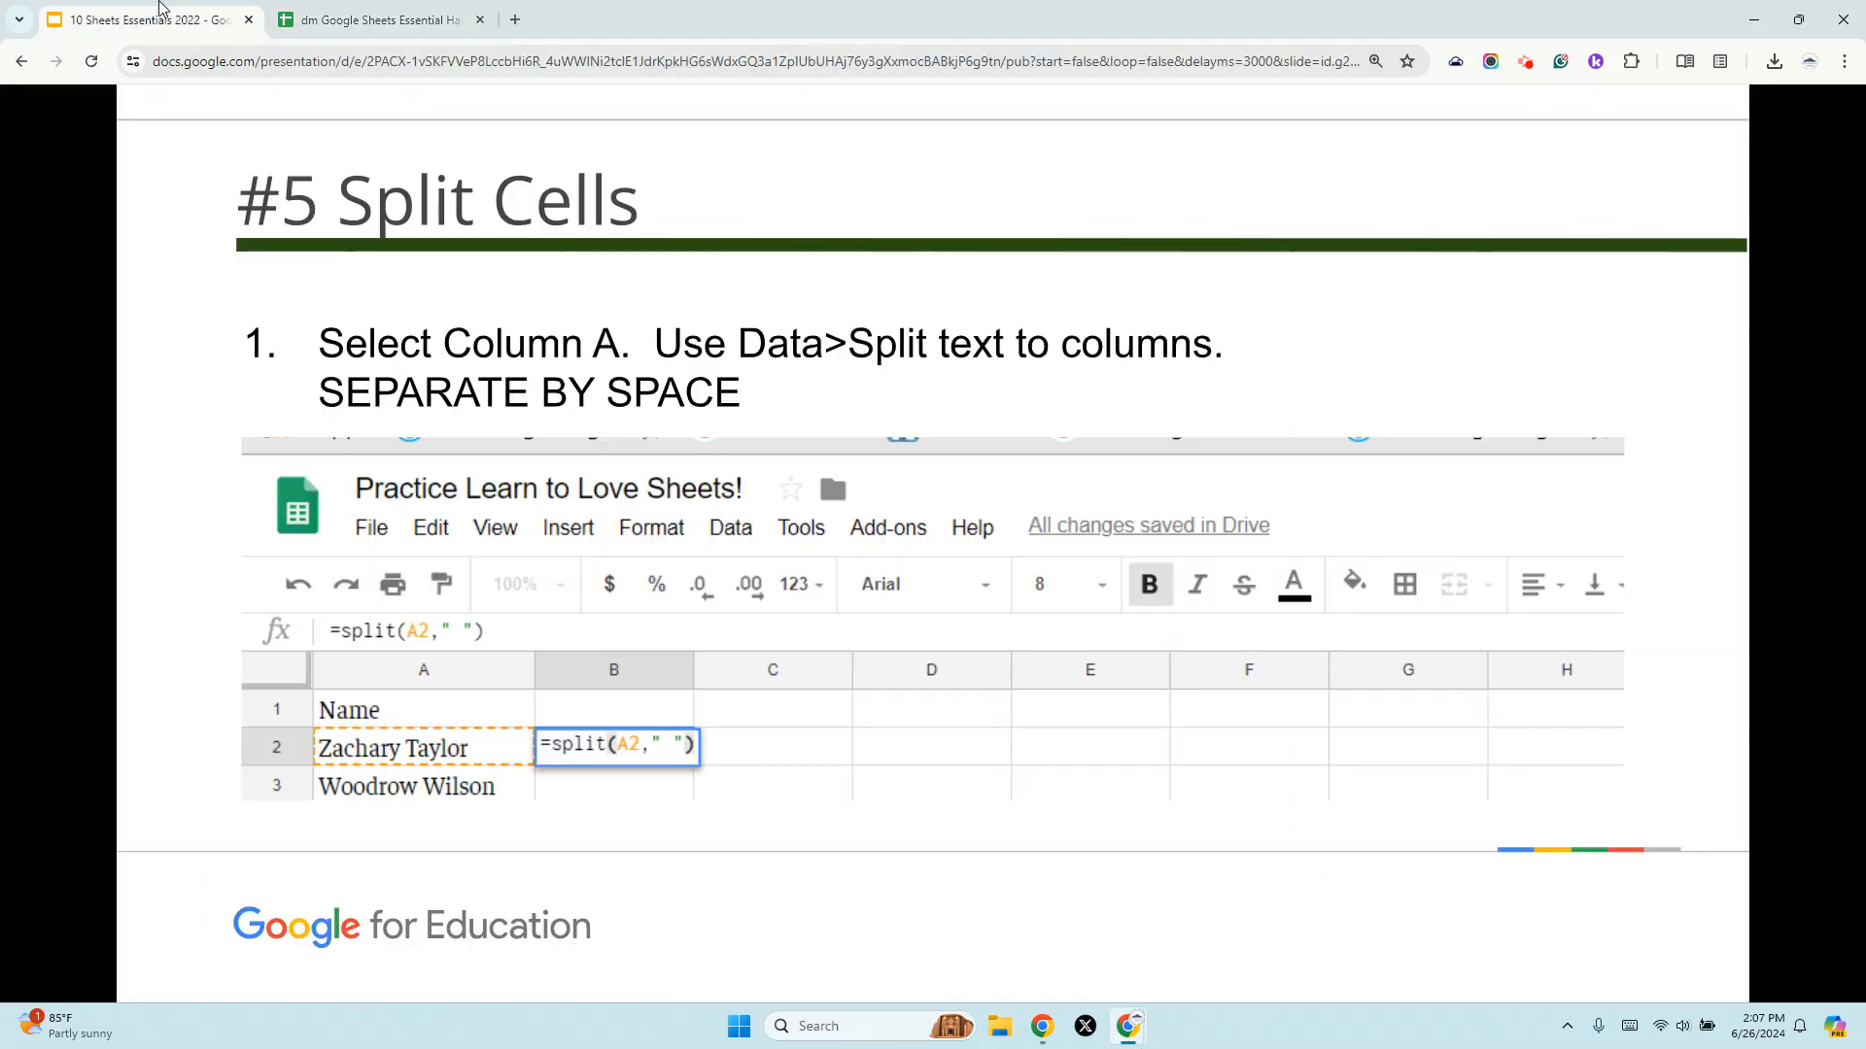
left_click(85, 963)
left_click(473, 975)
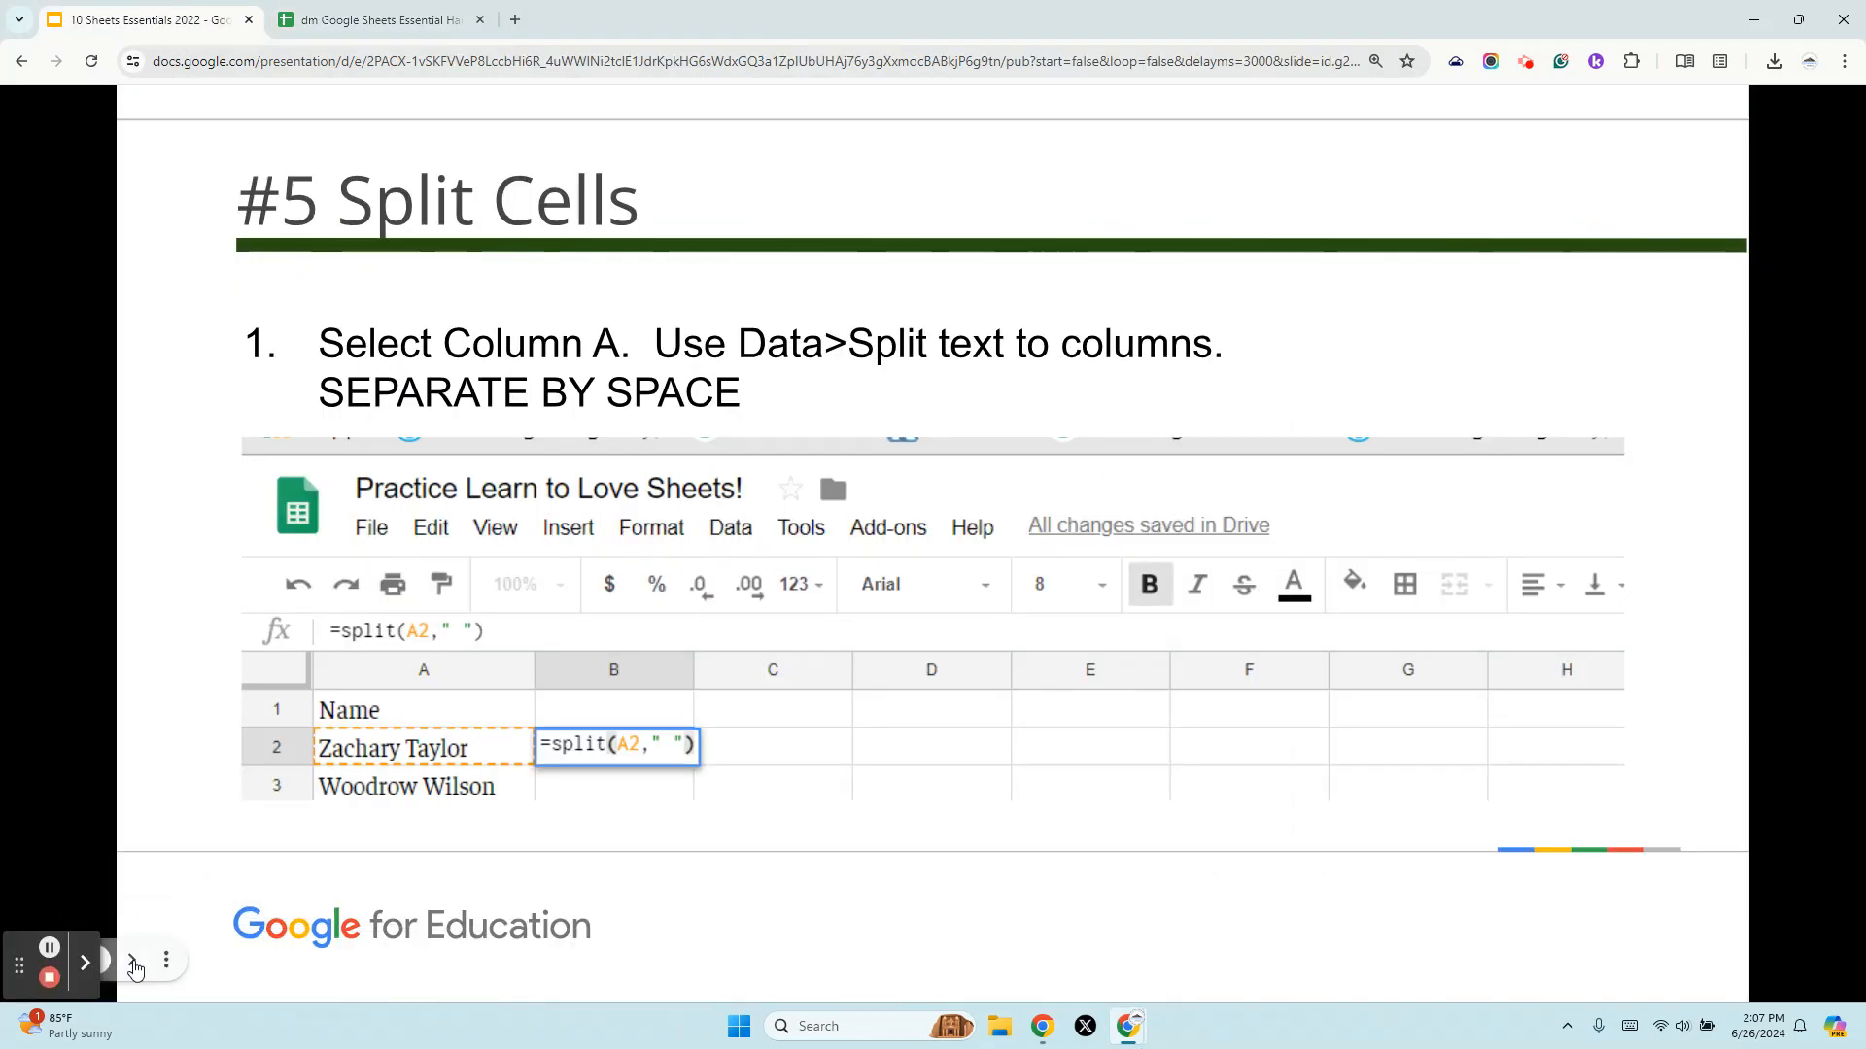
left_click(131, 965)
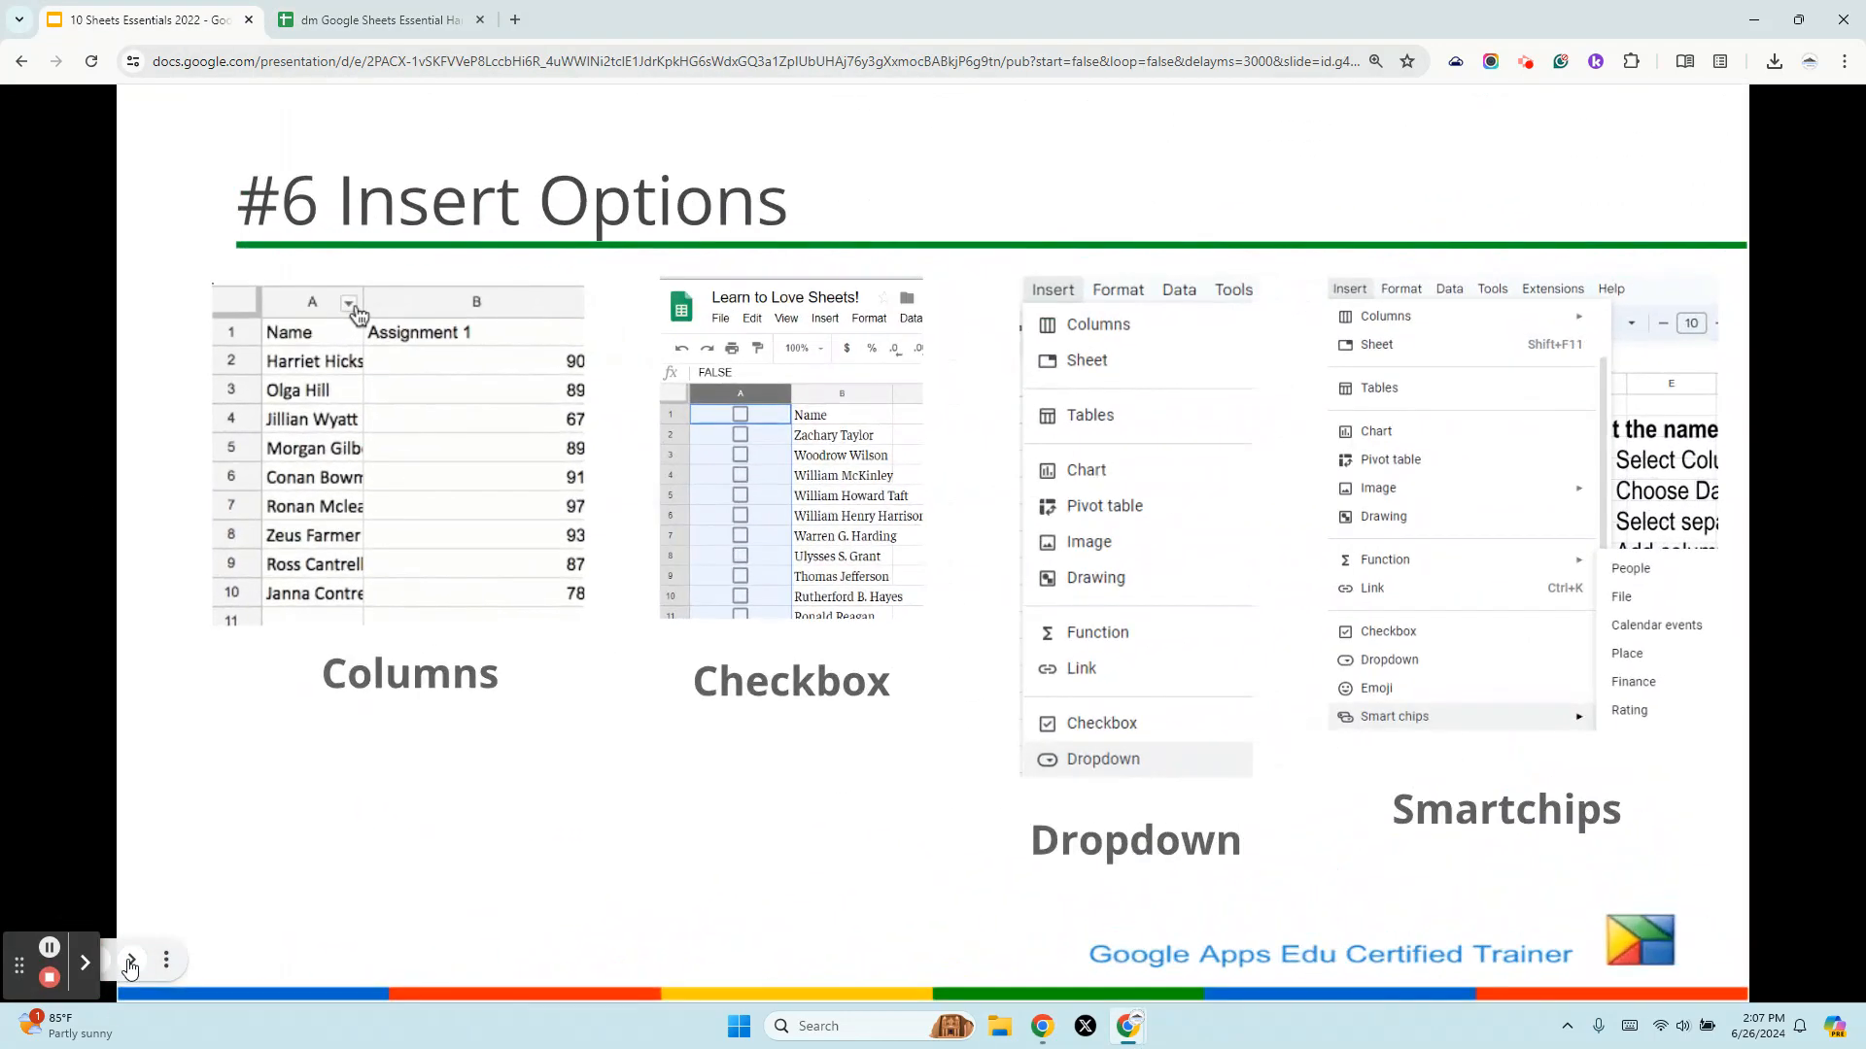